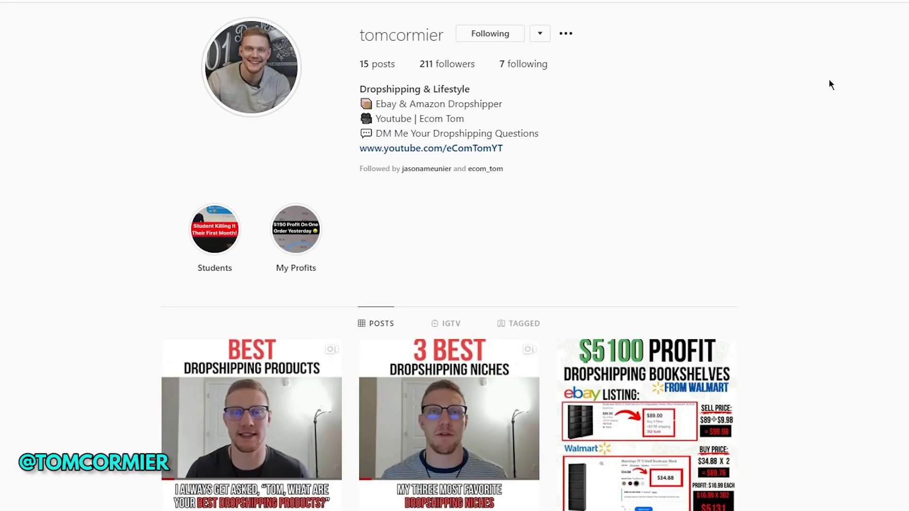
Scroll down the SKU Grid dashboard, which shows 0 items and 8 trial days left.
scroll(826, 113, down, 5)
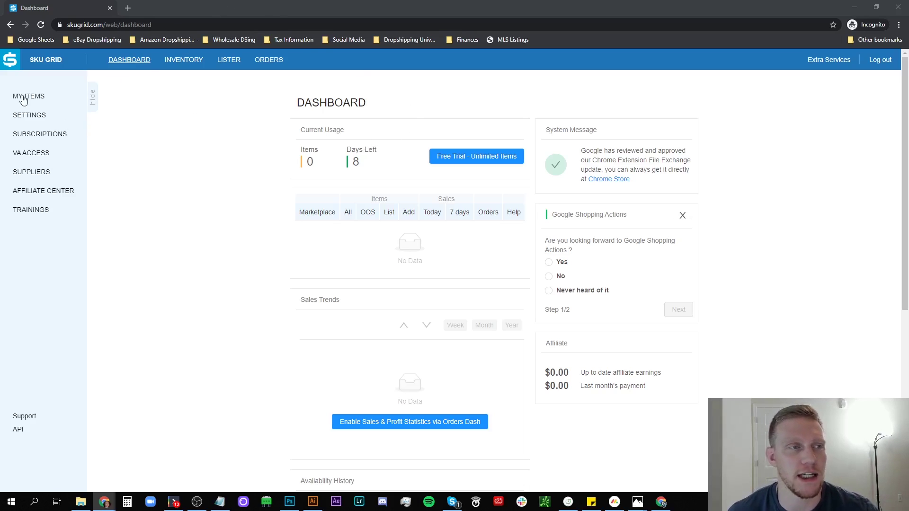
View the empty My Items grid, then go to Settings showing 50 items per page.
click(28, 97)
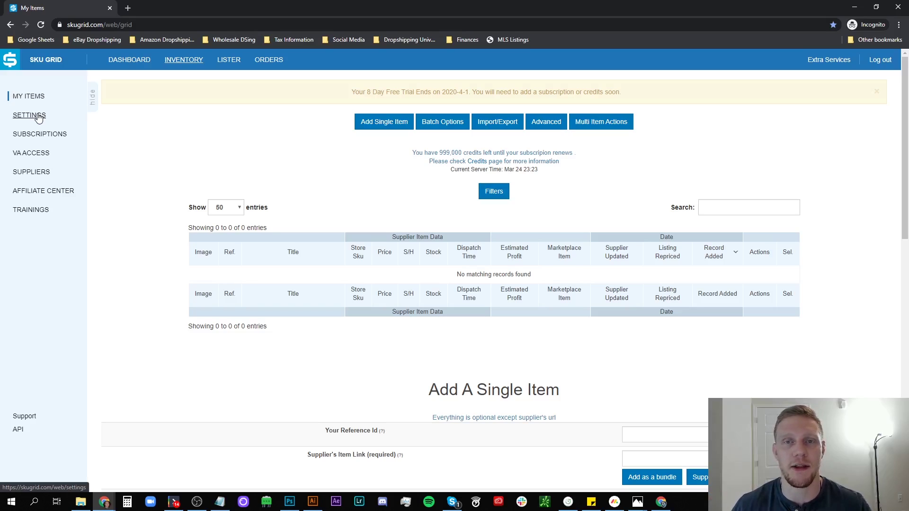
click(38, 118)
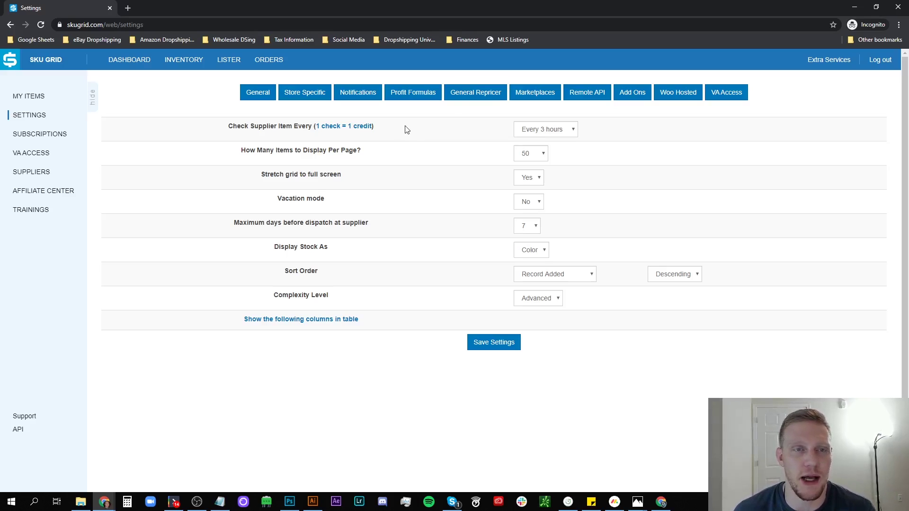
click(574, 131)
click(637, 131)
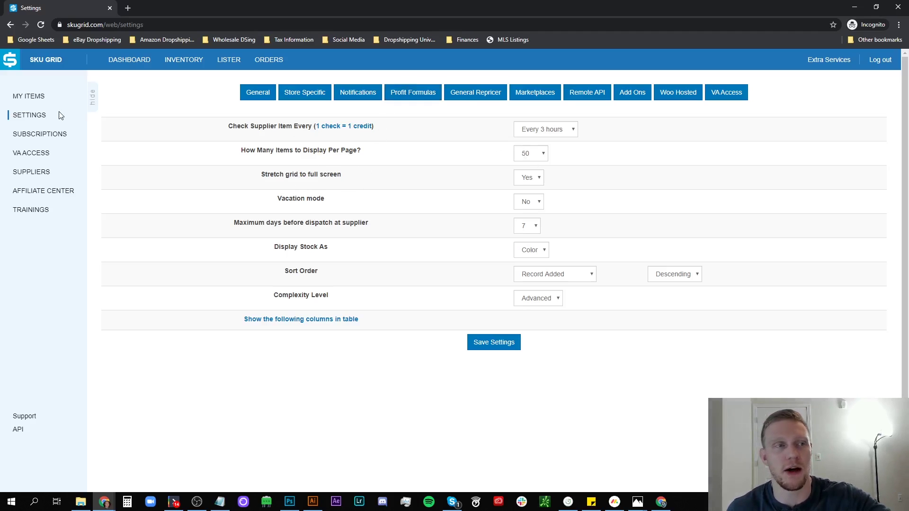
Set items per page to 5000 and maximum days before supplier dispatch to 5.
click(544, 155)
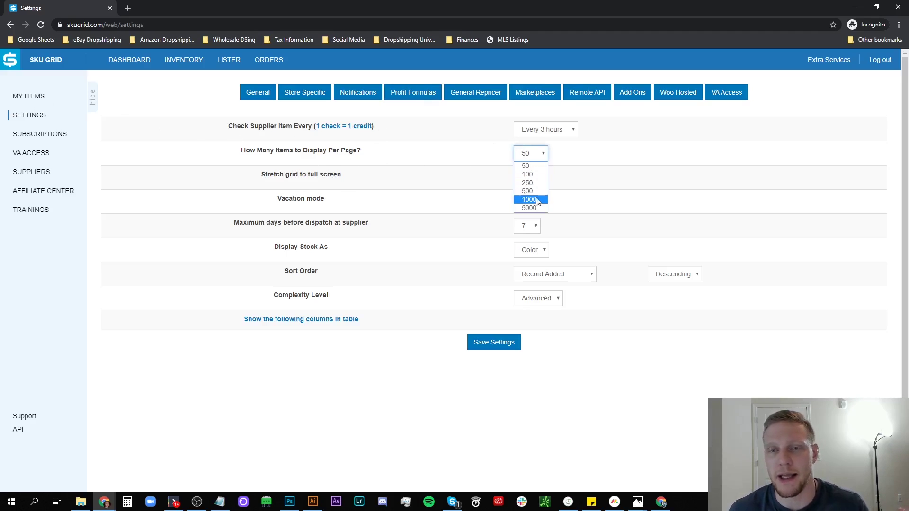
click(536, 208)
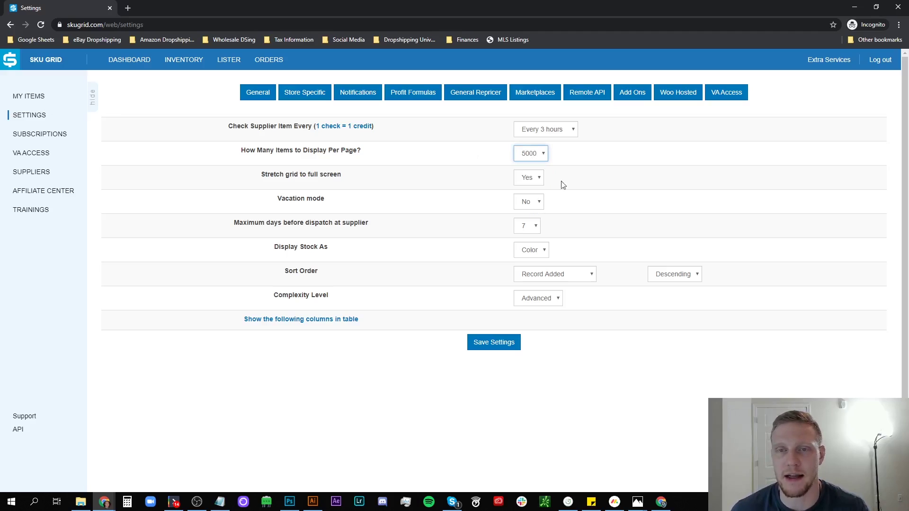
click(536, 231)
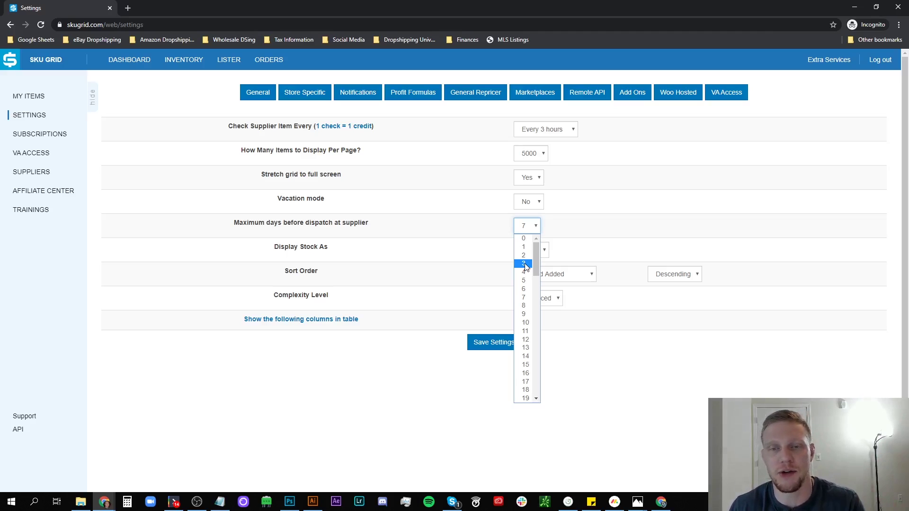
click(524, 296)
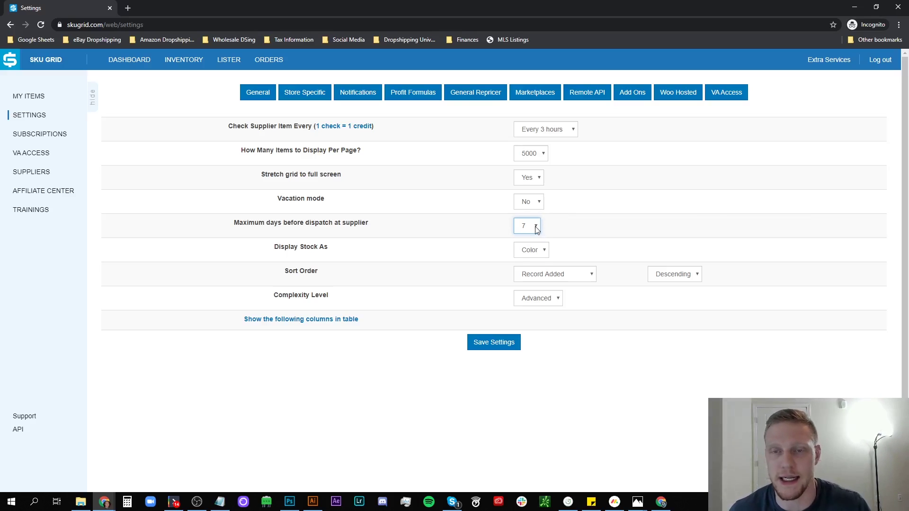
click(534, 227)
click(523, 281)
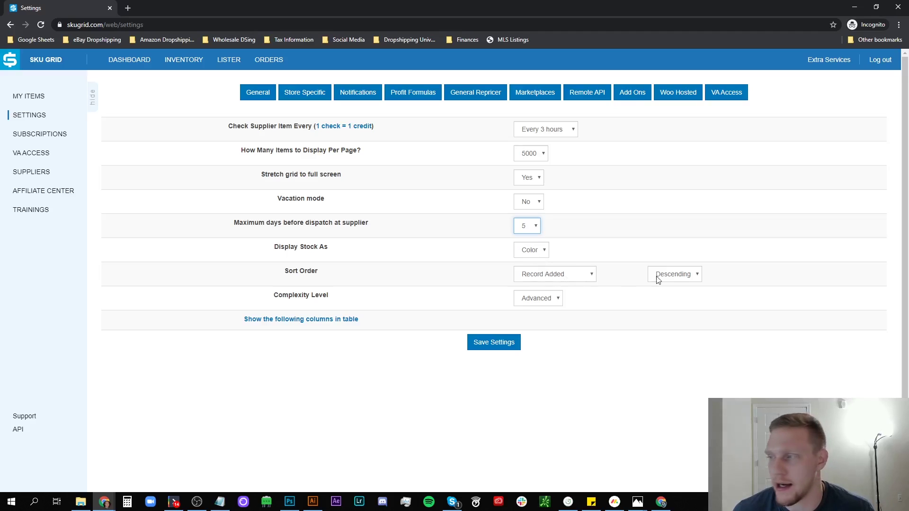
Keep Advanced complexity, hide Estimated Profit, show Number of days OOS and Tags columns, and save.
click(549, 304)
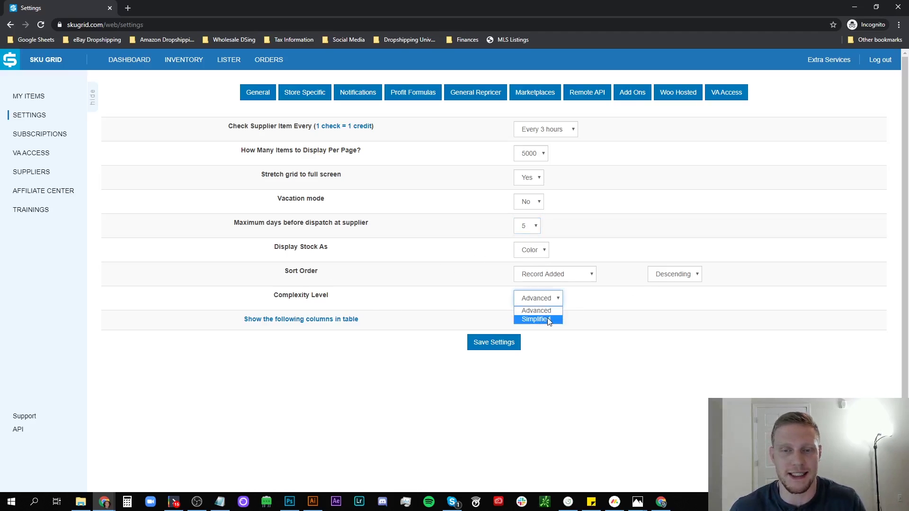
click(486, 310)
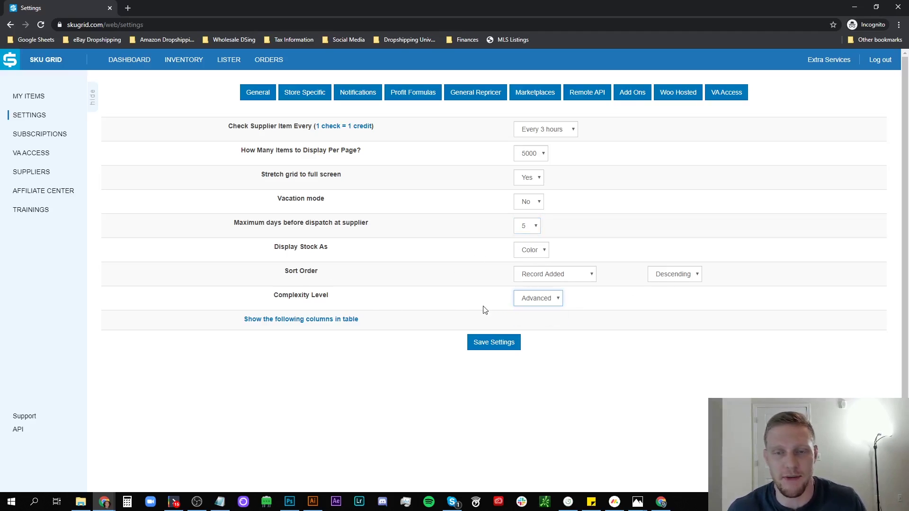
click(350, 320)
scroll(443, 284, down, 3)
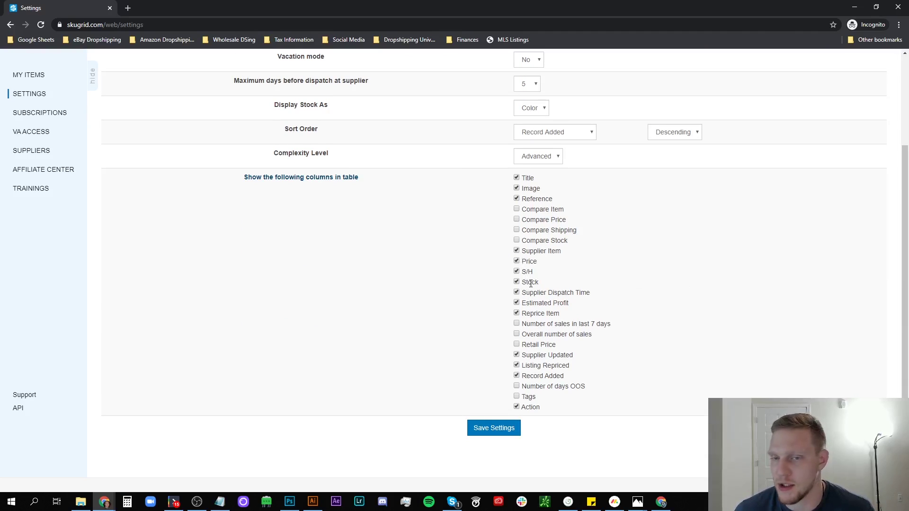
click(539, 303)
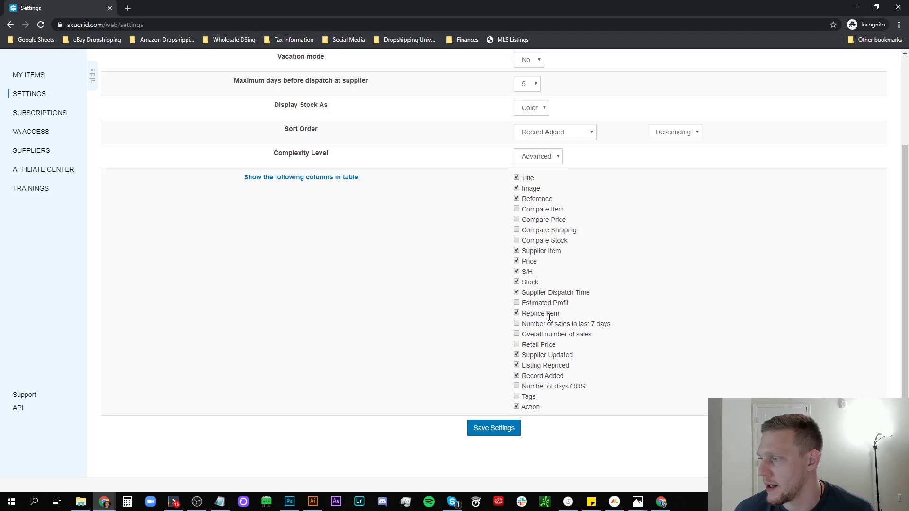
scroll(578, 313, down, 1)
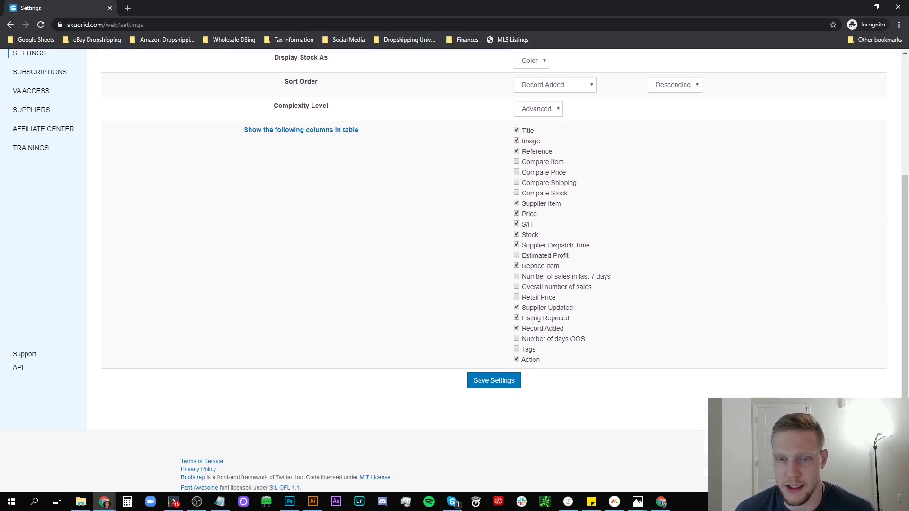
click(516, 339)
click(517, 349)
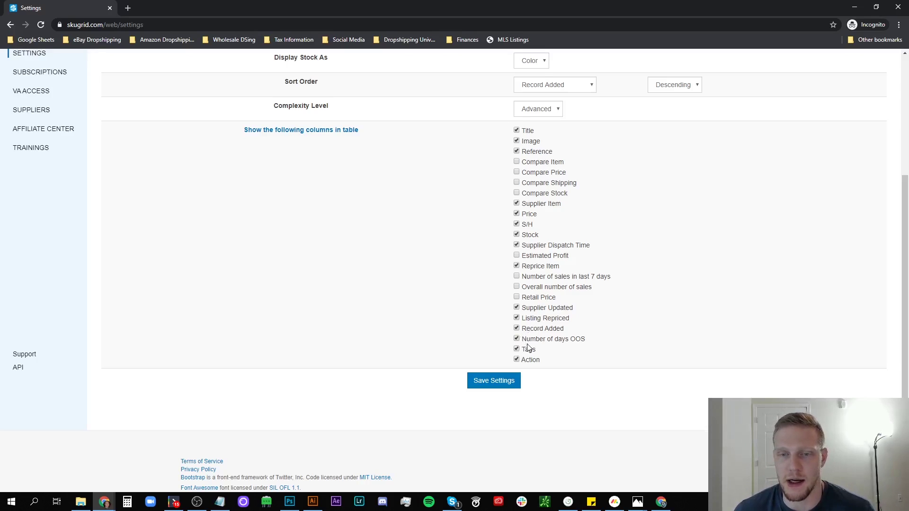
click(509, 383)
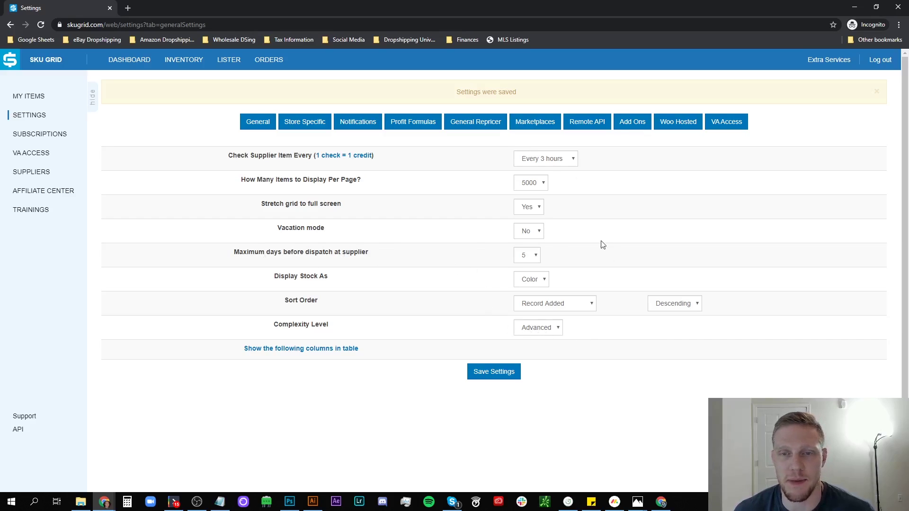
Review Amazon's price-to-display settings, then Sears/Kmart's, leaving its price on Lowest.
click(303, 129)
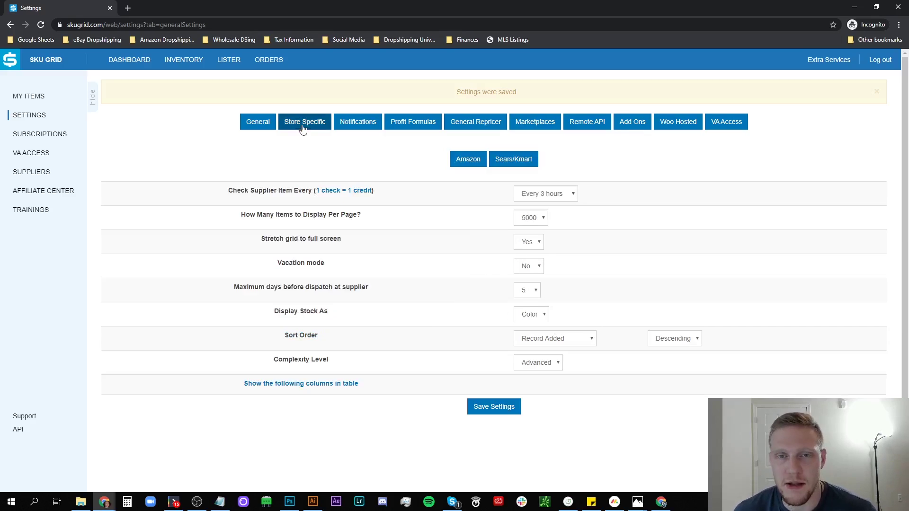
click(478, 160)
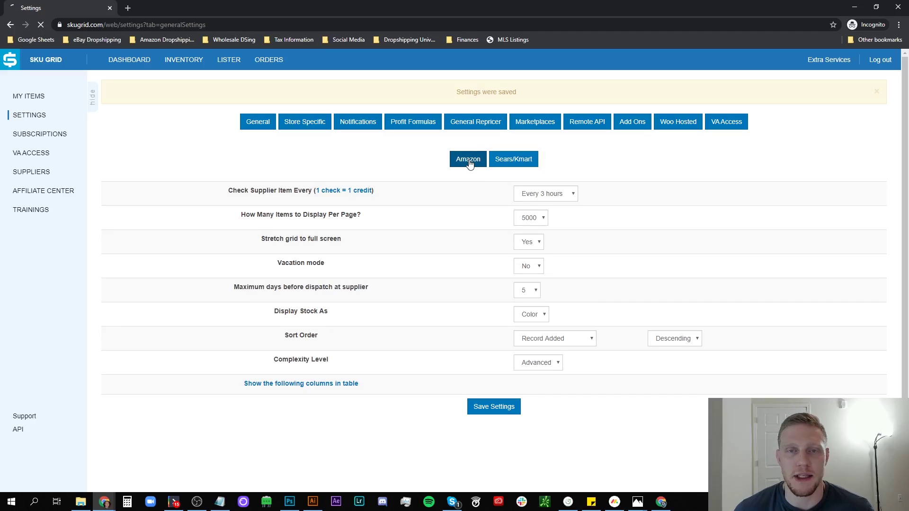
scroll(487, 160, down, 3)
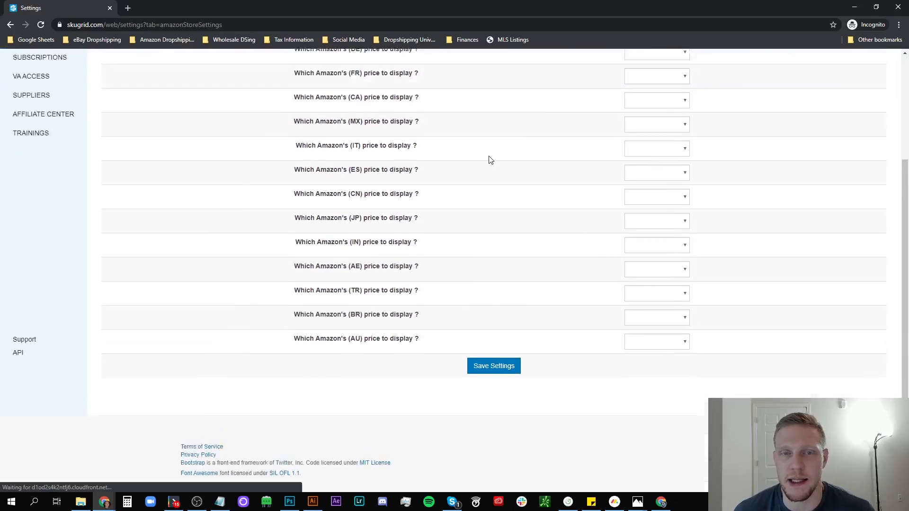
scroll(487, 160, up, 3)
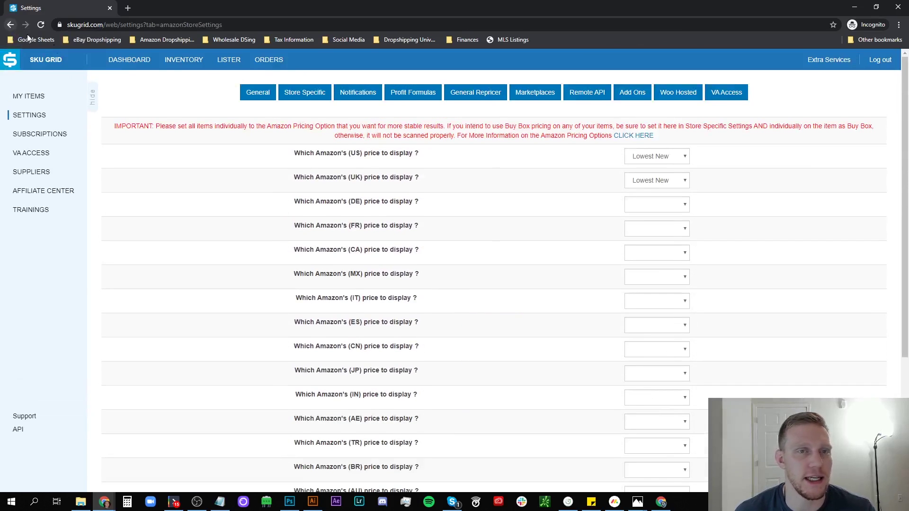
click(305, 92)
click(524, 138)
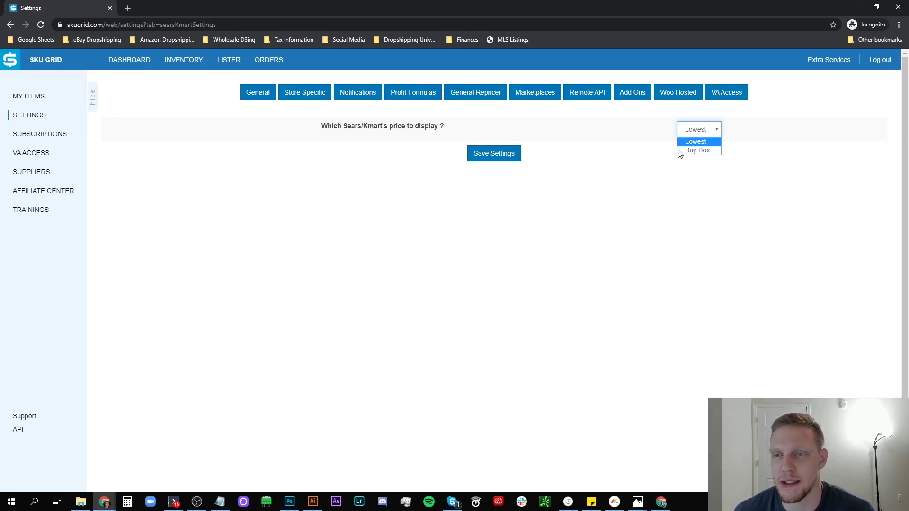
click(628, 186)
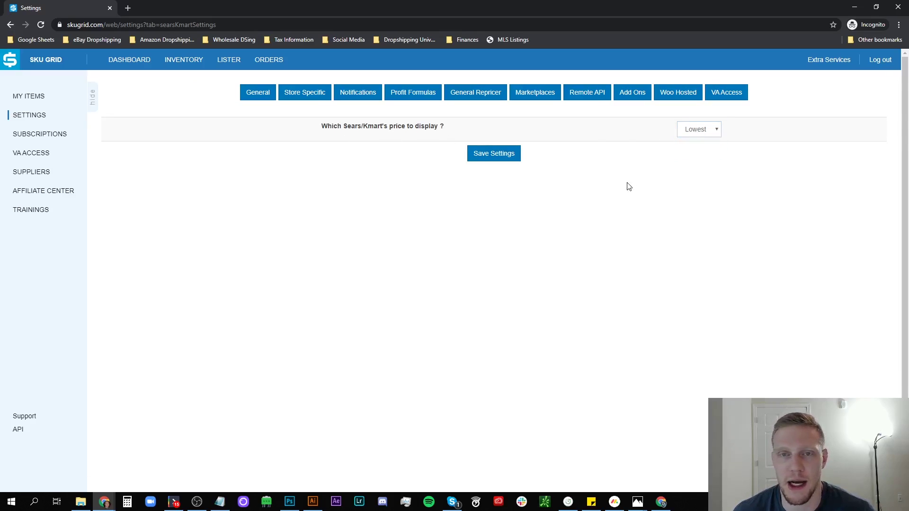
Look over the notification settings, leaving the E-Mail field empty, then show Profit Formulas.
click(356, 94)
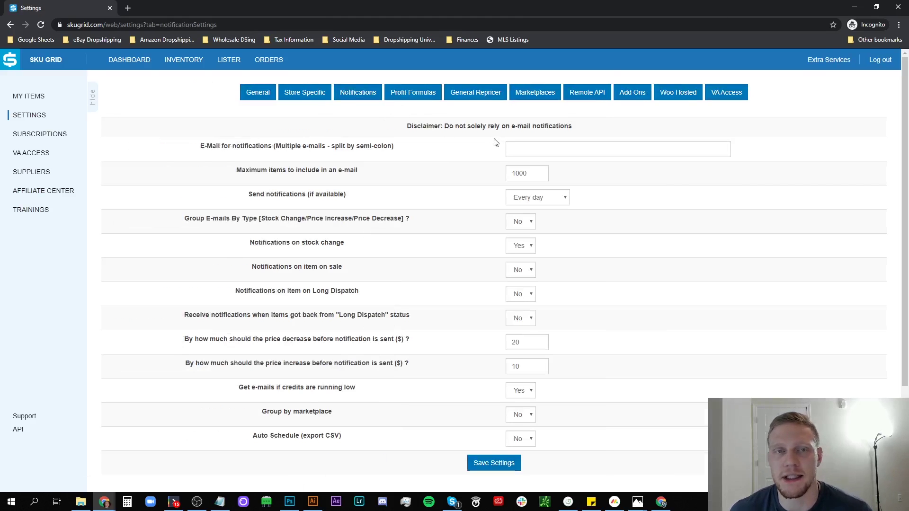
scroll(494, 156, down, 1)
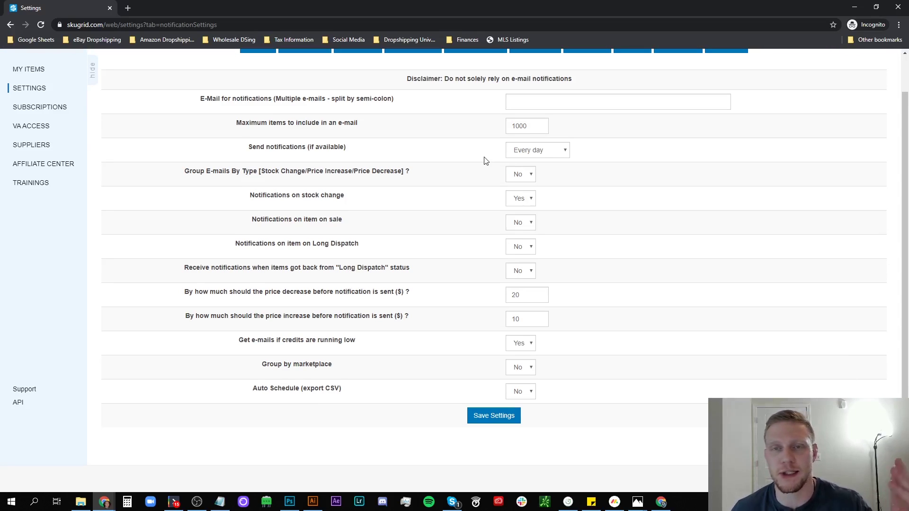
scroll(512, 203, up, 1)
scroll(513, 206, down, 1)
scroll(515, 206, up, 1)
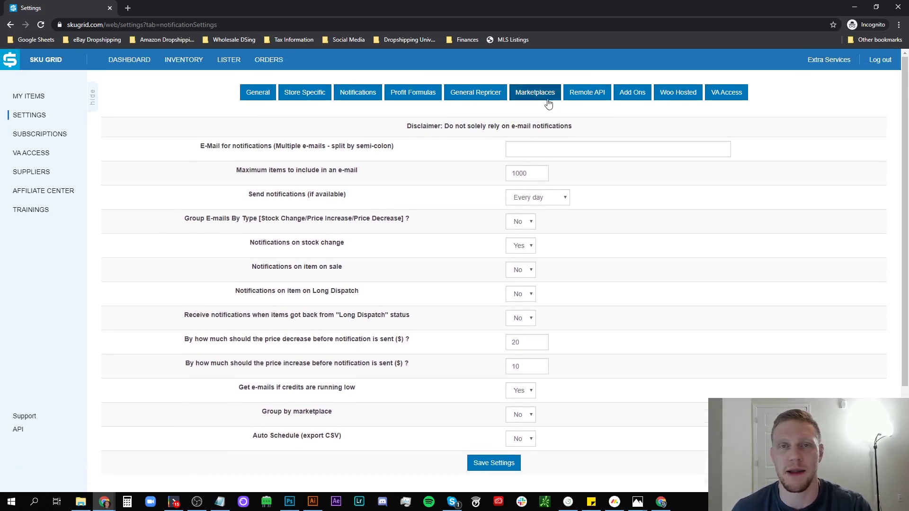
click(544, 150)
click(666, 183)
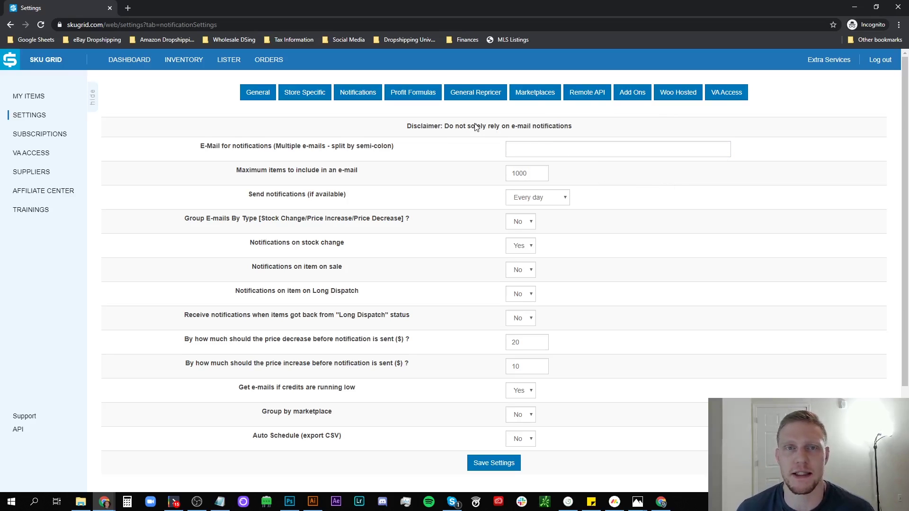
click(418, 95)
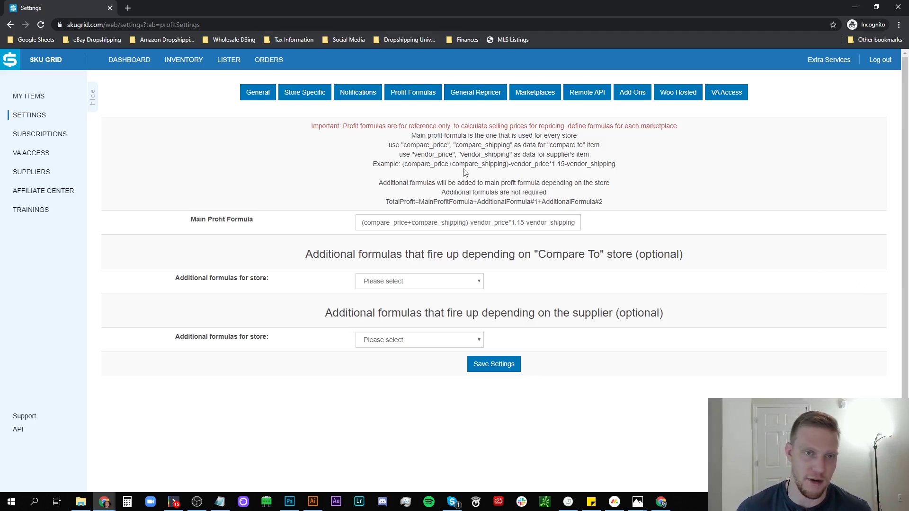
Check the main formula (compare_price+compare_shipping)-vendor_price*1.15-vendor_shipping with no additional formulas.
click(256, 97)
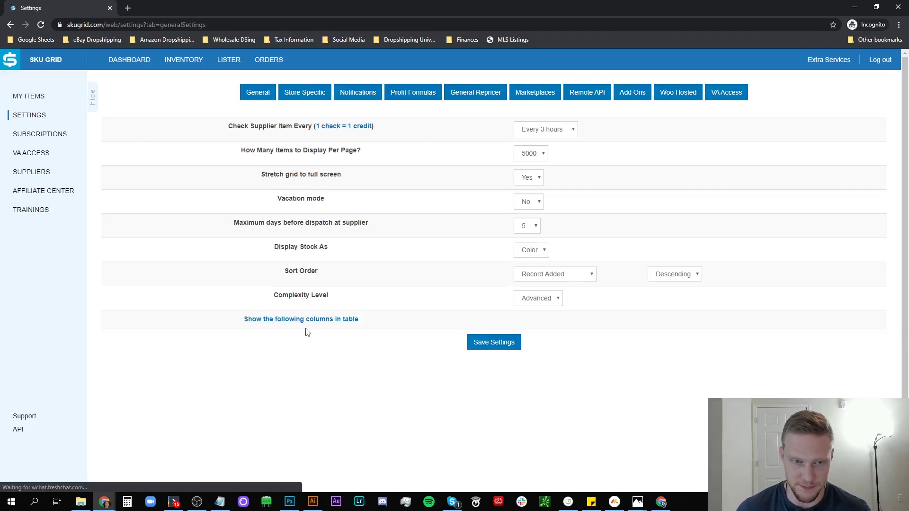
scroll(401, 344, down, 2)
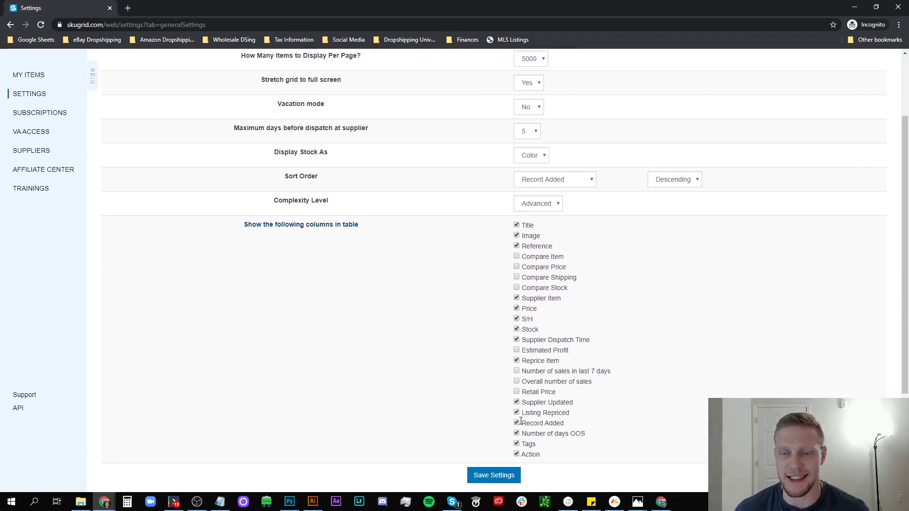
scroll(517, 355, up, 2)
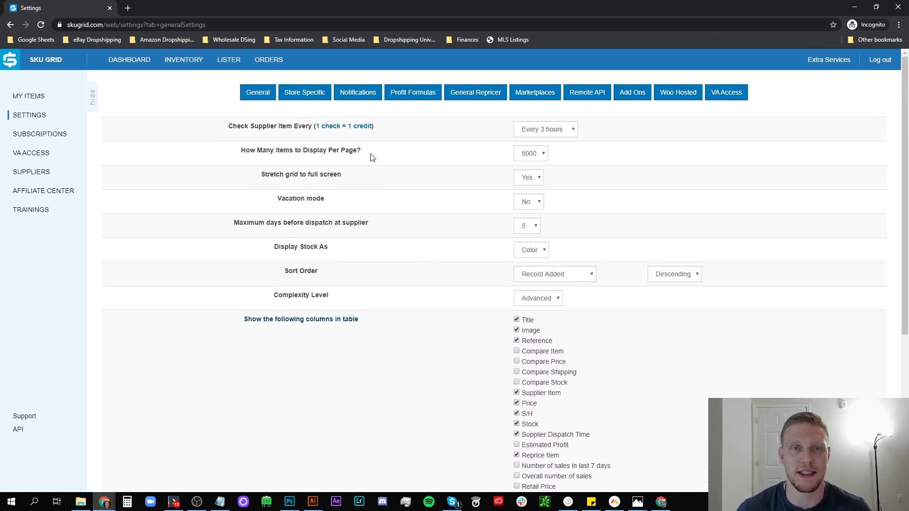
click(415, 102)
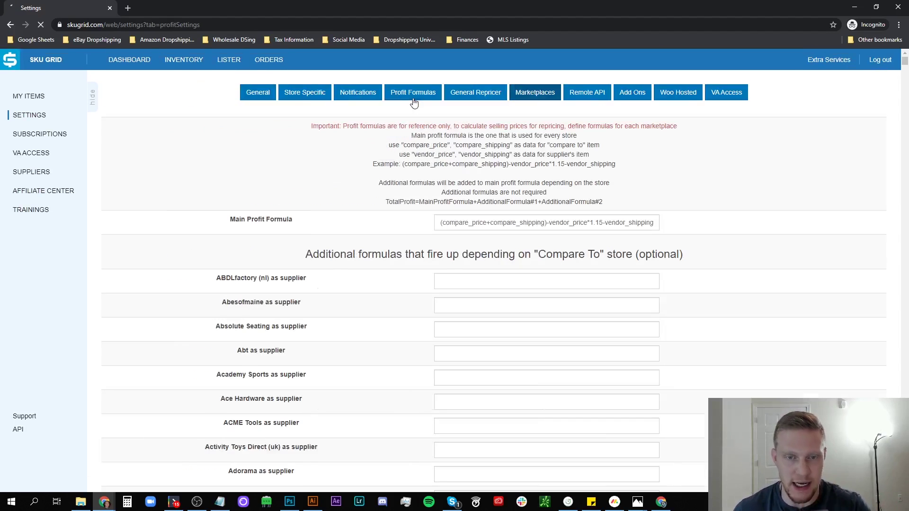
scroll(520, 218, down, 1)
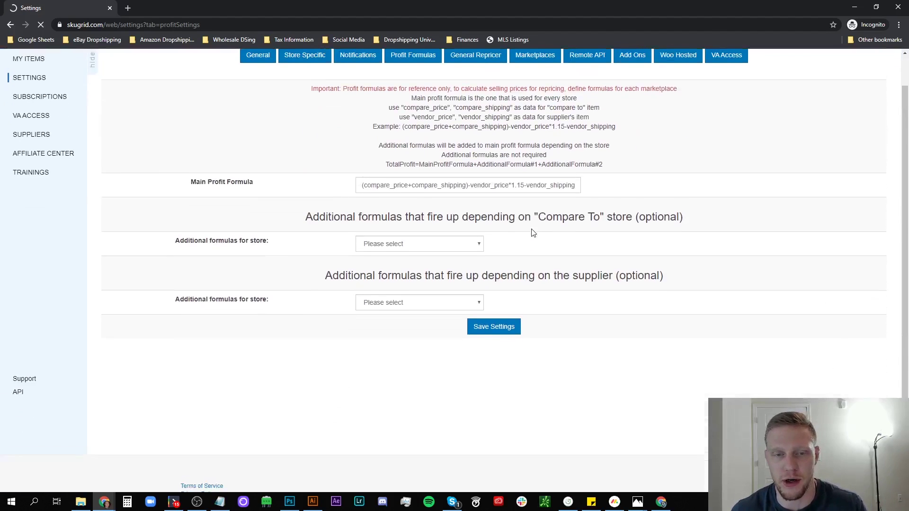
scroll(532, 232, up, 1)
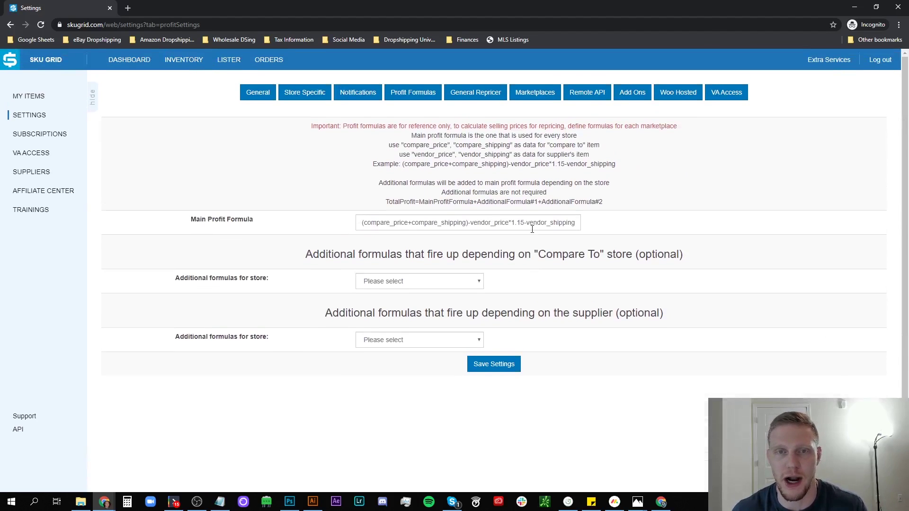
Set Safe Repricing to Off in the General Repricer settings.
click(467, 93)
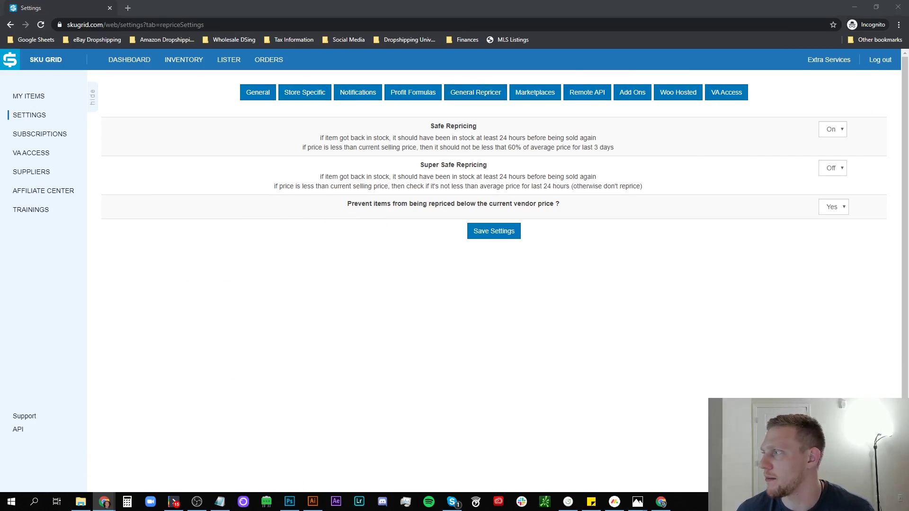
click(845, 130)
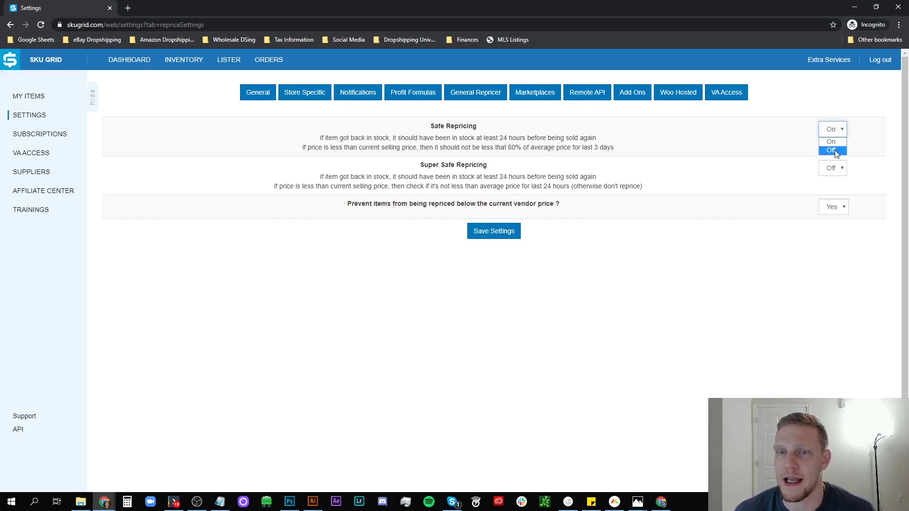
click(831, 150)
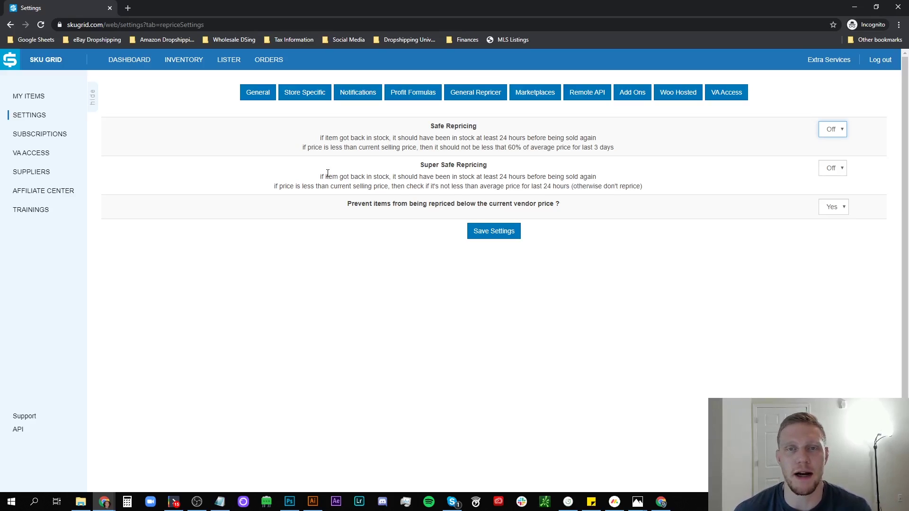
Add USA (US) as an eBay marketplace country and save it.
click(526, 94)
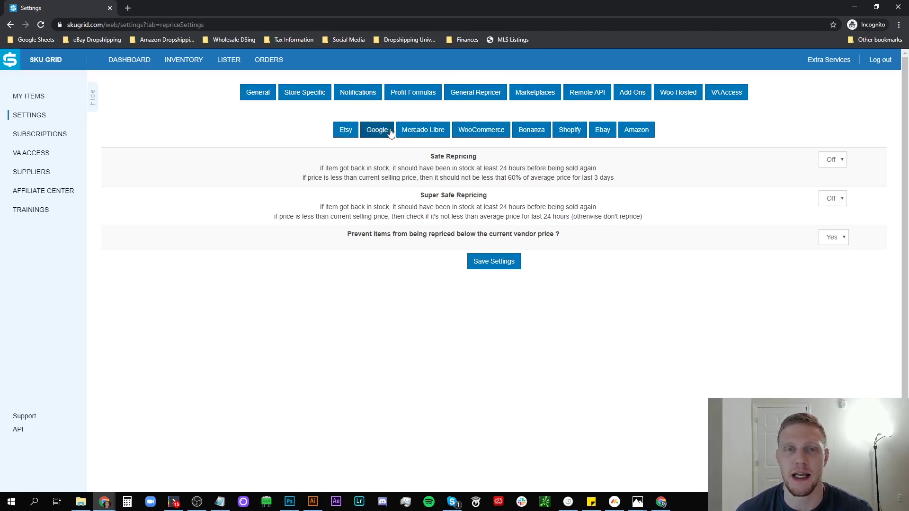
click(602, 132)
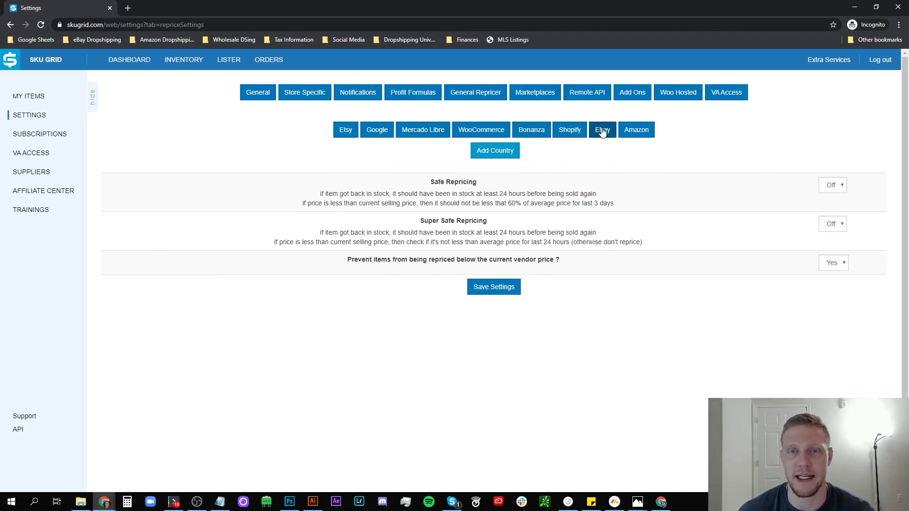
click(509, 157)
click(541, 109)
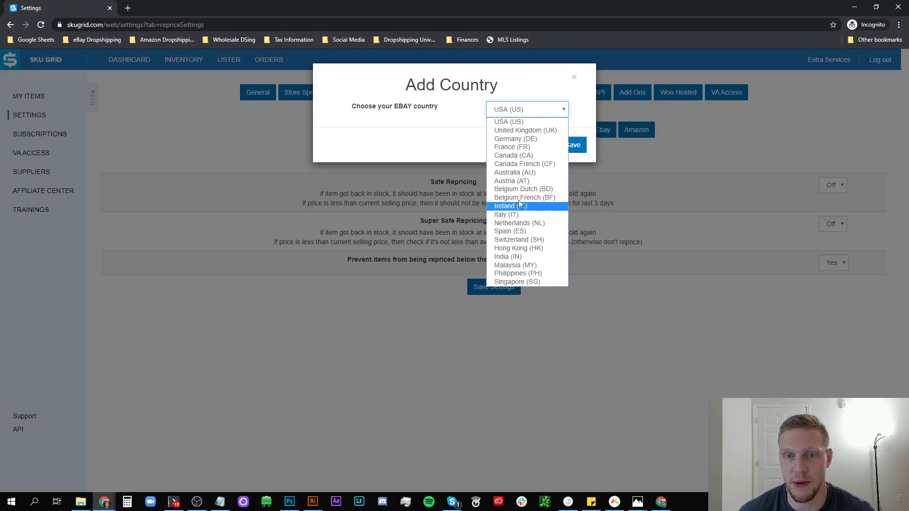
click(523, 124)
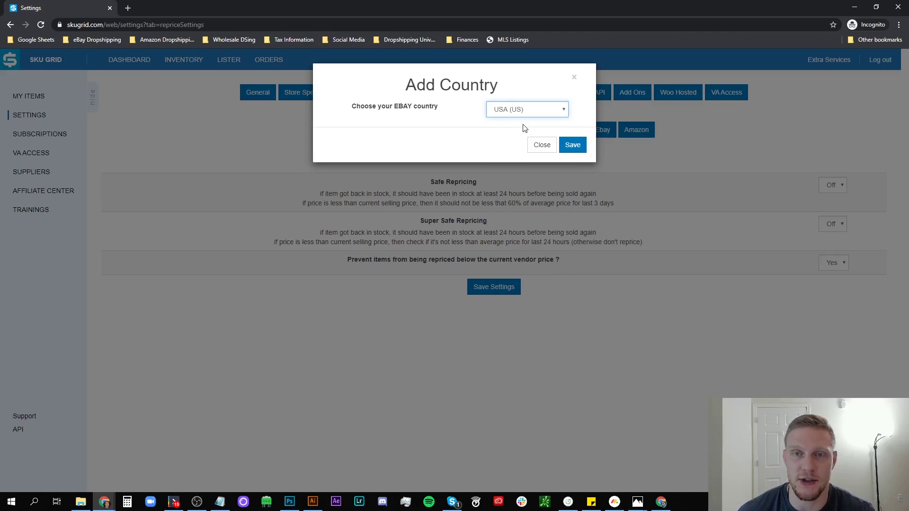
click(574, 145)
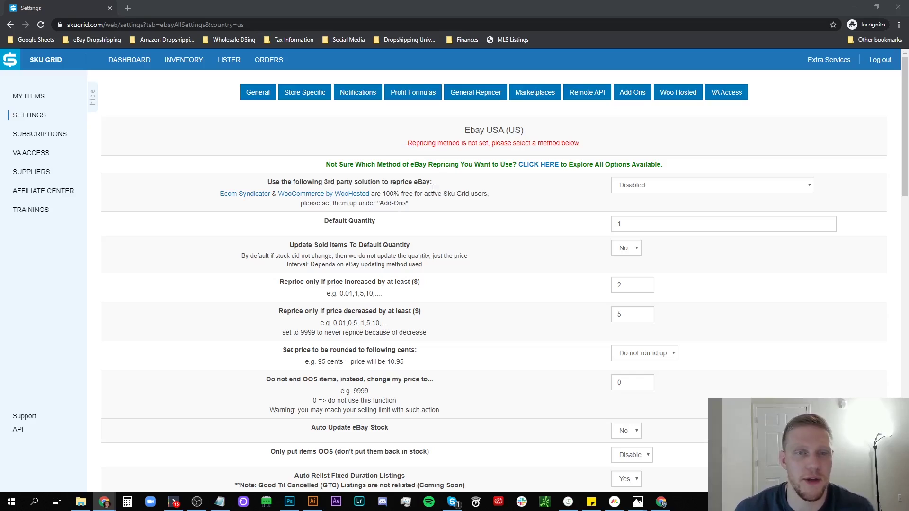
click(645, 187)
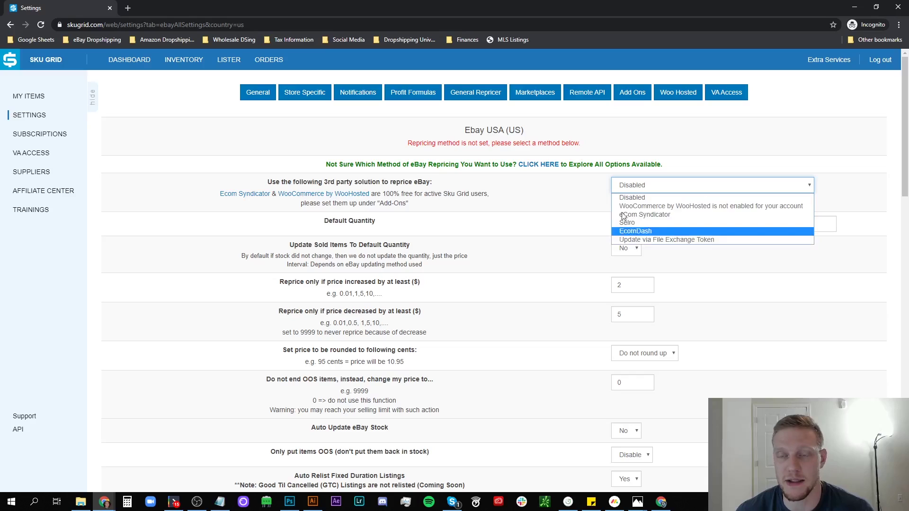
click(672, 185)
click(672, 185)
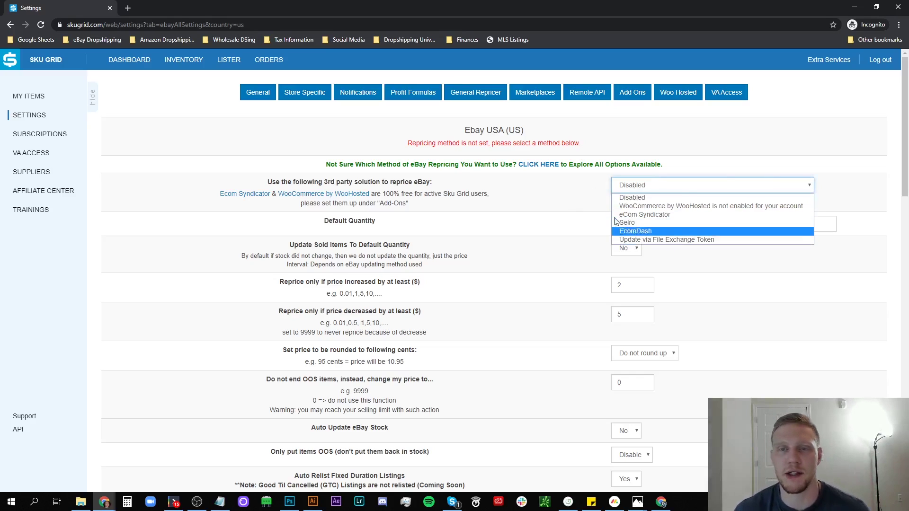
click(595, 198)
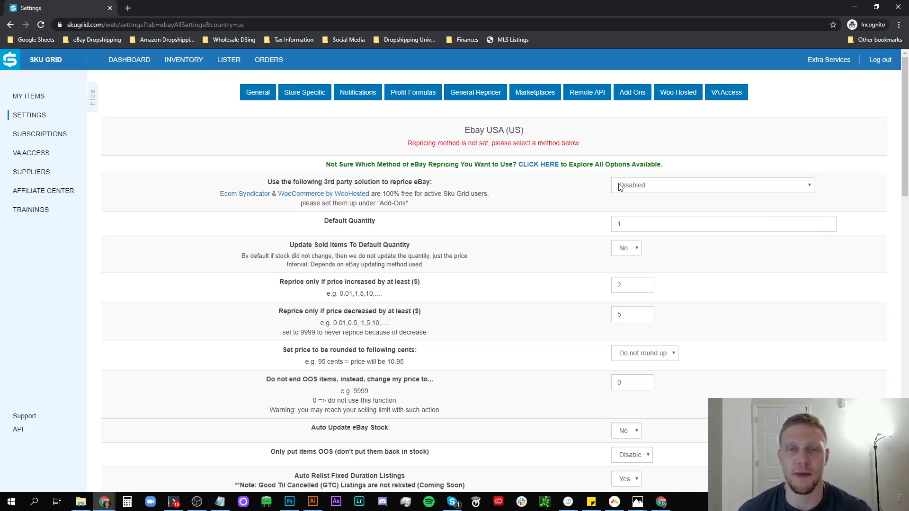
right_click(540, 169)
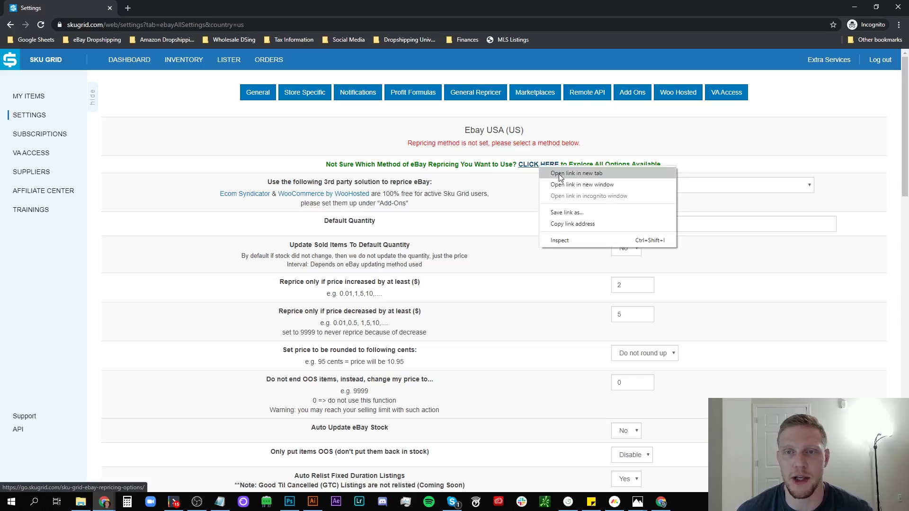
Open the repricing options guide in a new tab and skim it.
click(563, 174)
click(182, 10)
scroll(510, 228, down, 12)
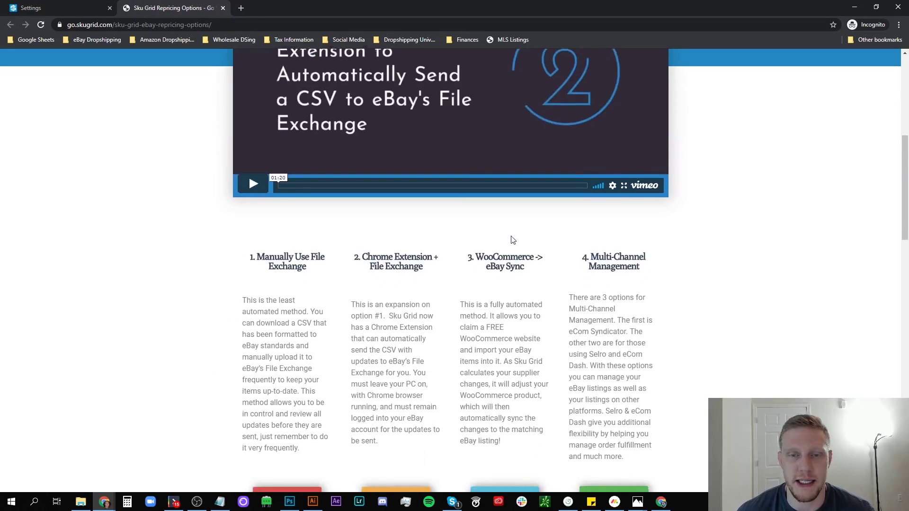
scroll(545, 194, up, 3)
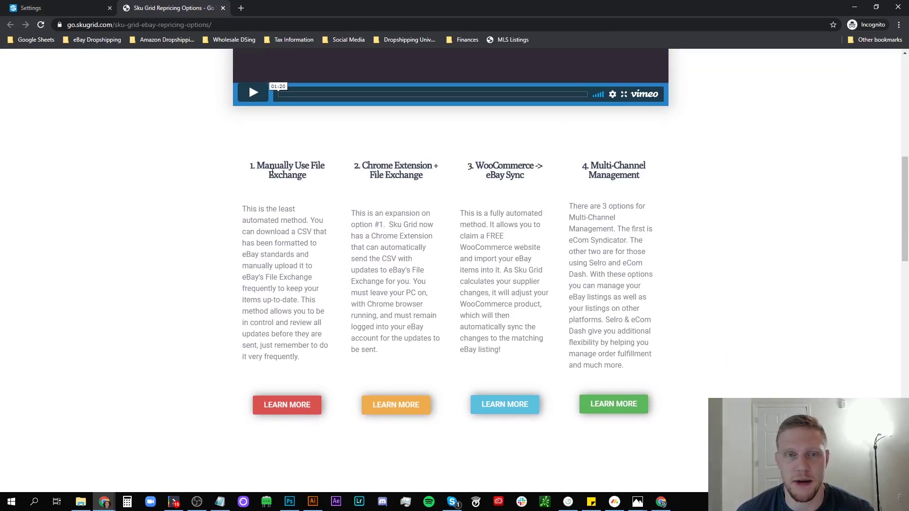
Highlight the Chrome Extension + File Exchange and Manually Use File Exchange descriptions, then return to Settings.
drag(348, 208, 422, 357)
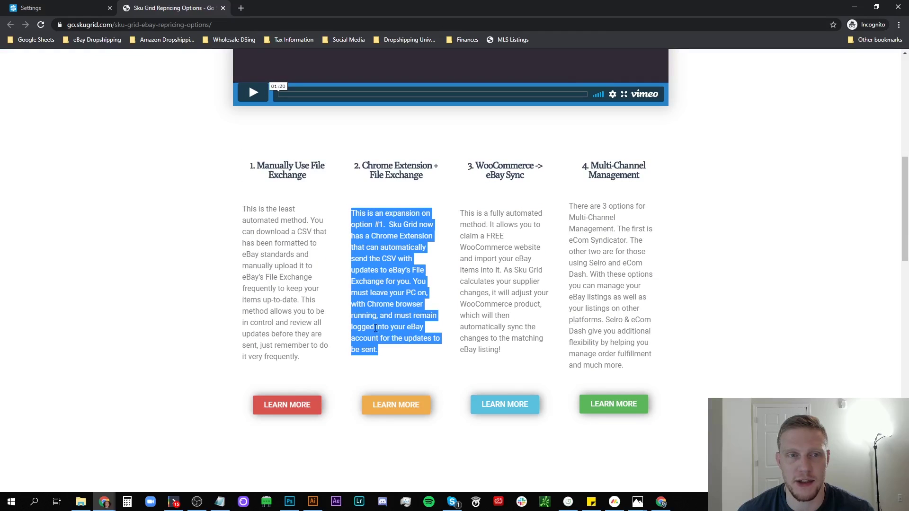
drag(233, 214, 284, 332)
click(246, 217)
triple_click(247, 217)
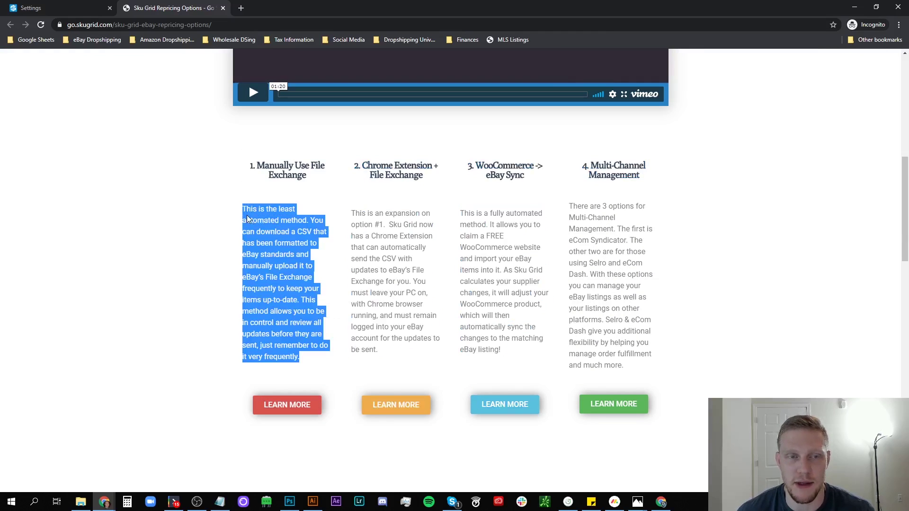
click(369, 213)
drag(368, 213, 423, 351)
click(378, 223)
click(95, 6)
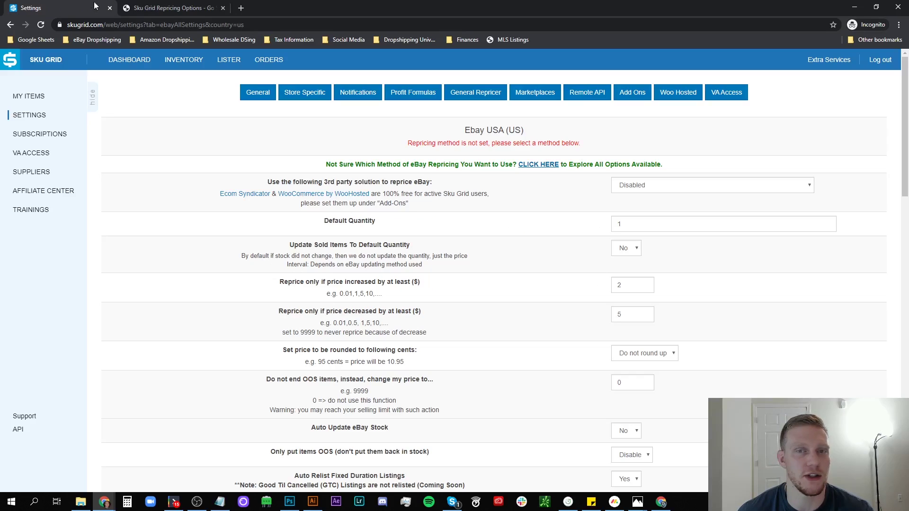
Set the eBay USA 3rd party repricing method to Update via File Exchange Token and select the Exchange Token field.
click(669, 187)
click(635, 197)
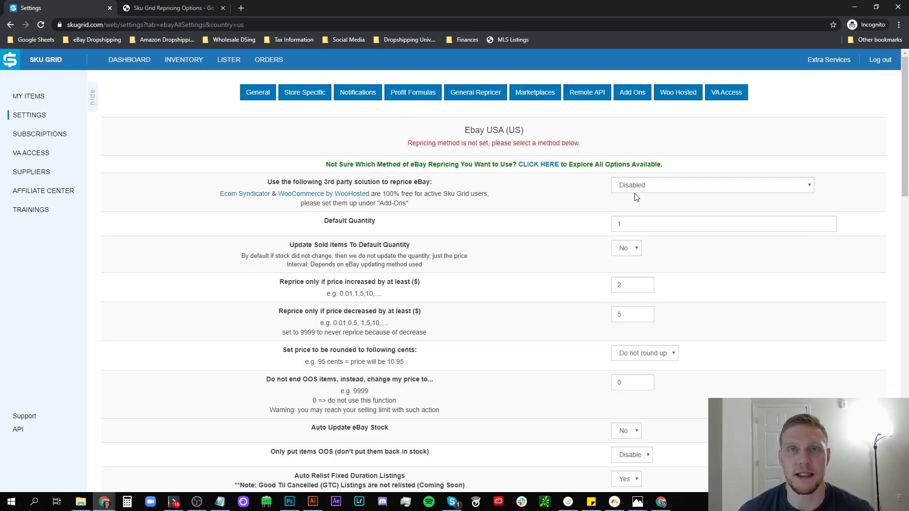
click(663, 188)
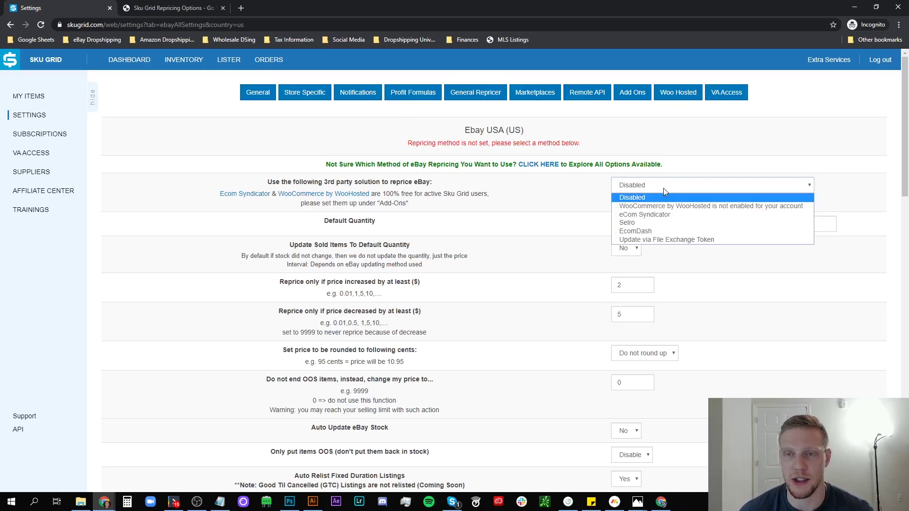
click(646, 237)
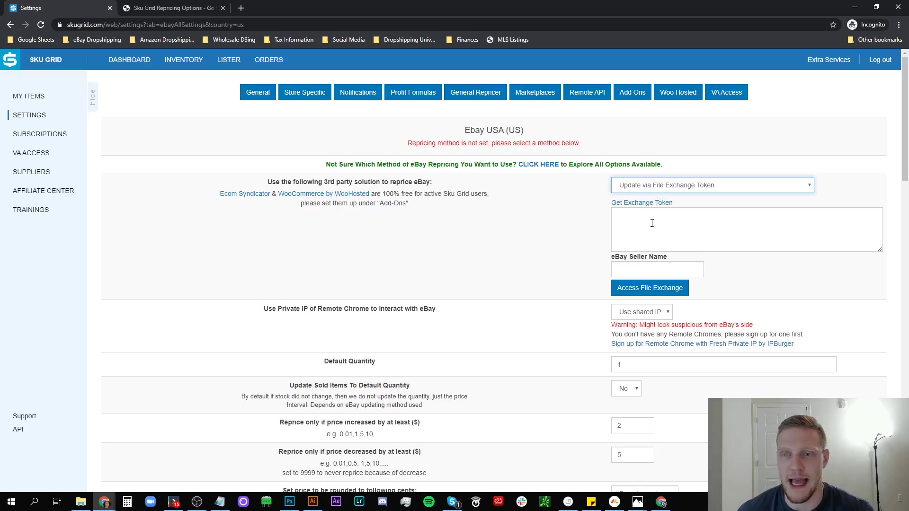
click(631, 220)
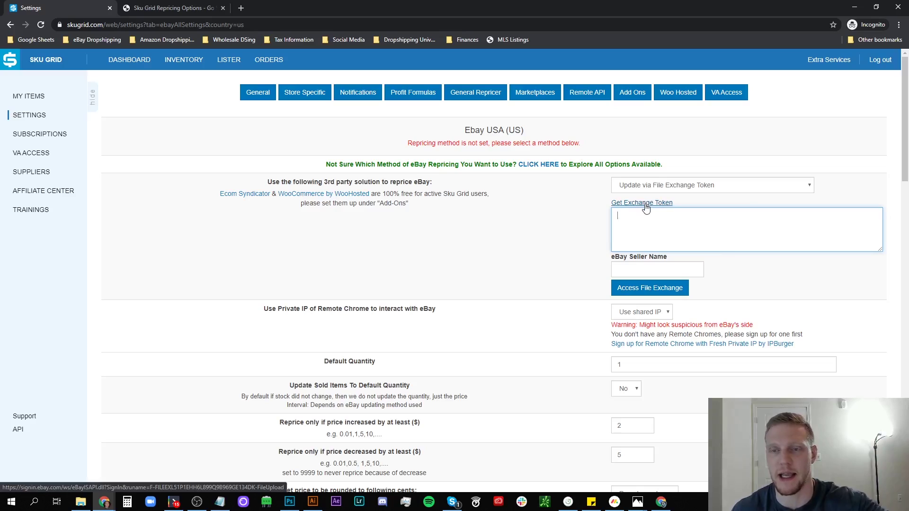
scroll(548, 225, down, 1)
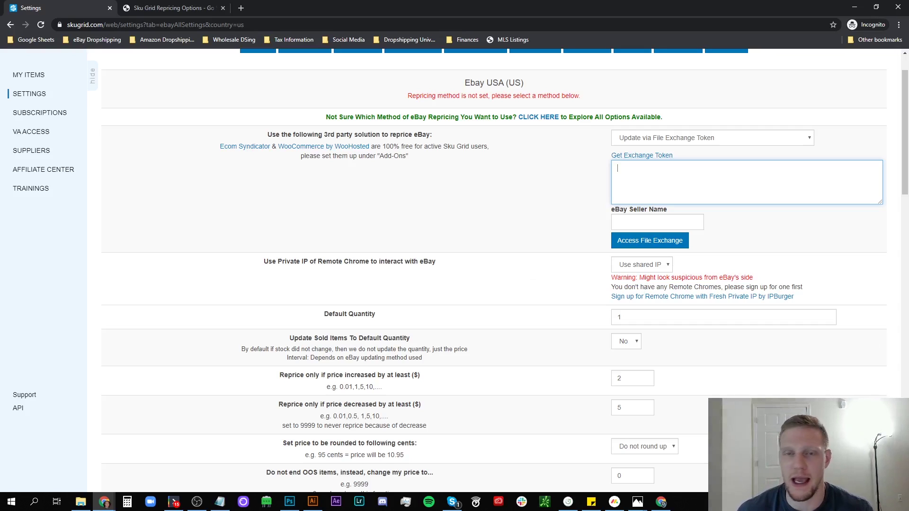
key(alt+Tab)
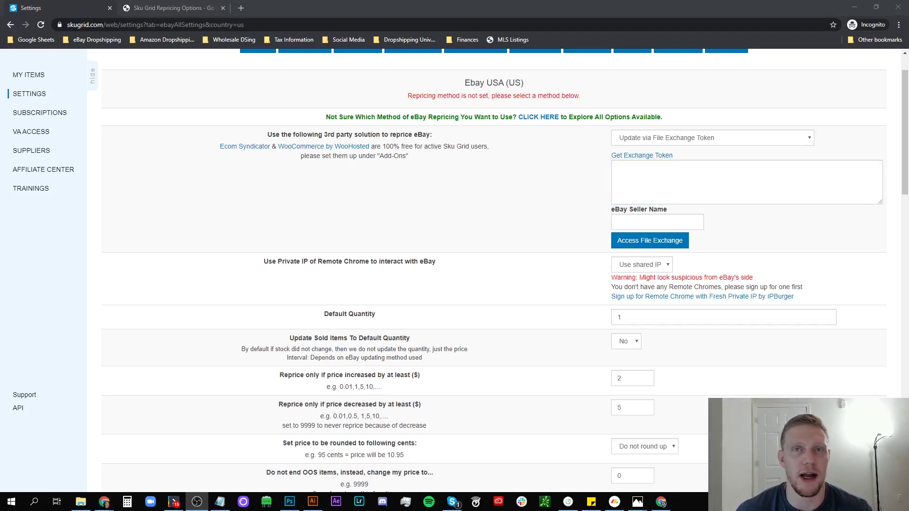
key(alt+Tab)
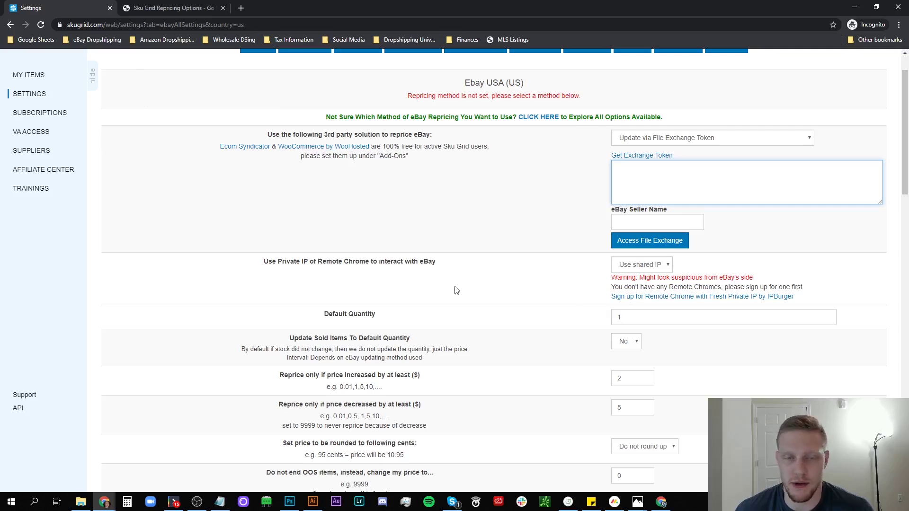
Set Default Quantity to 1 and Update Sold Items To Default Quantity to Yes.
scroll(488, 274, down, 1)
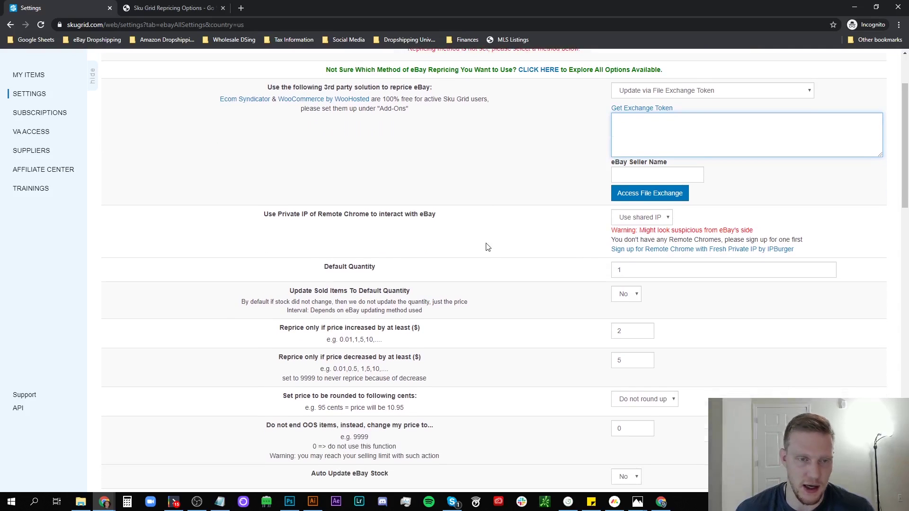
click(638, 274)
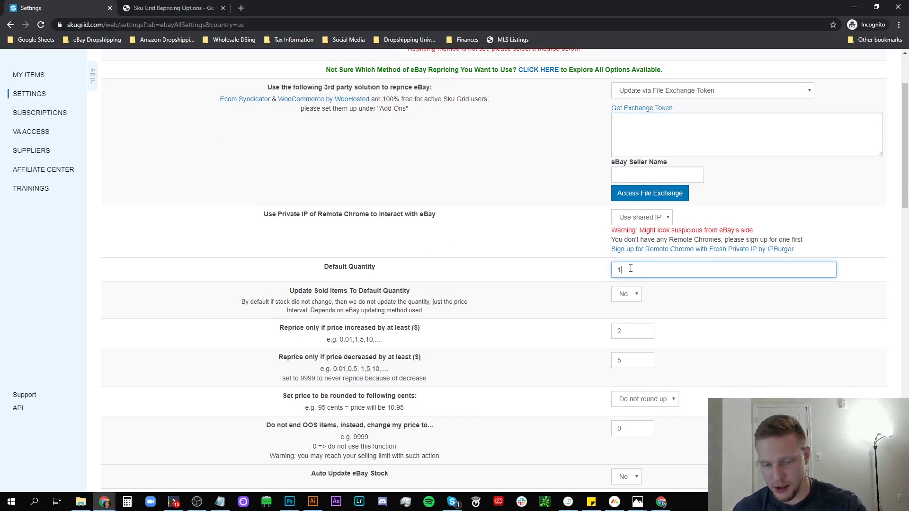
text(0)
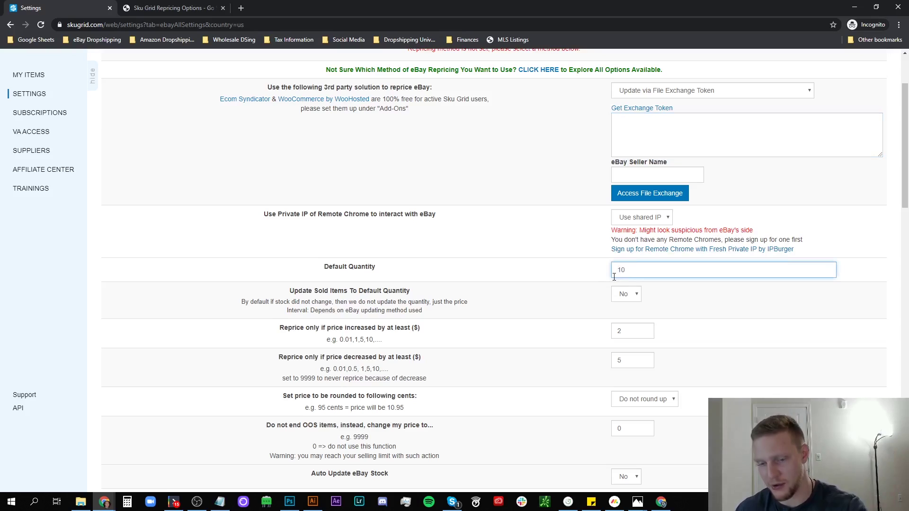
key(BackSpace)
key(BackSpace)
text(1)
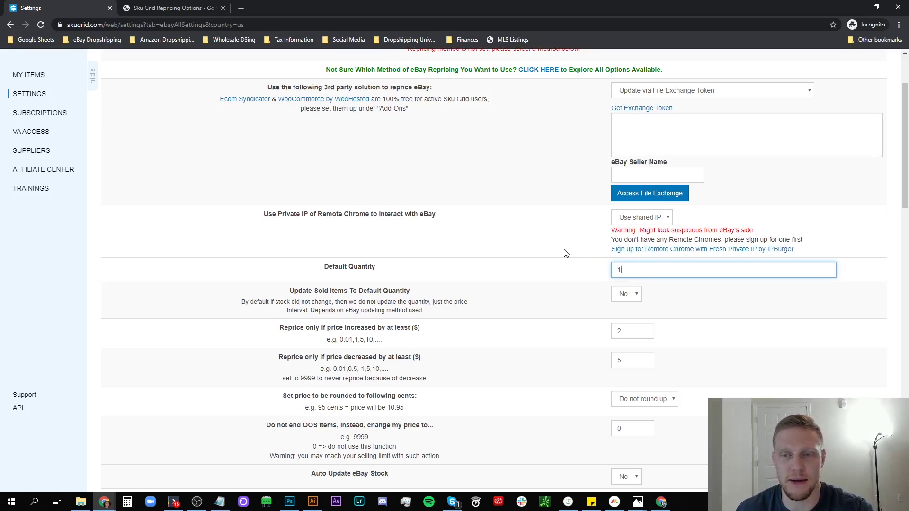
click(630, 300)
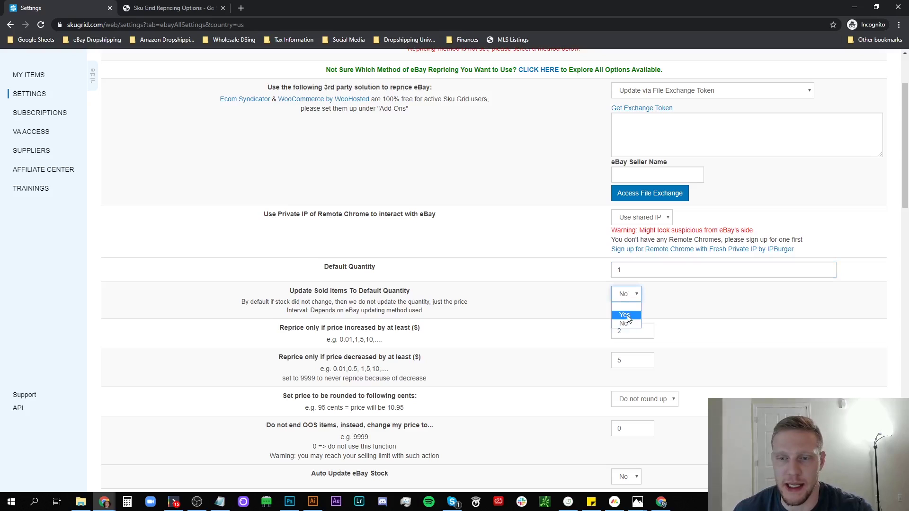
click(629, 319)
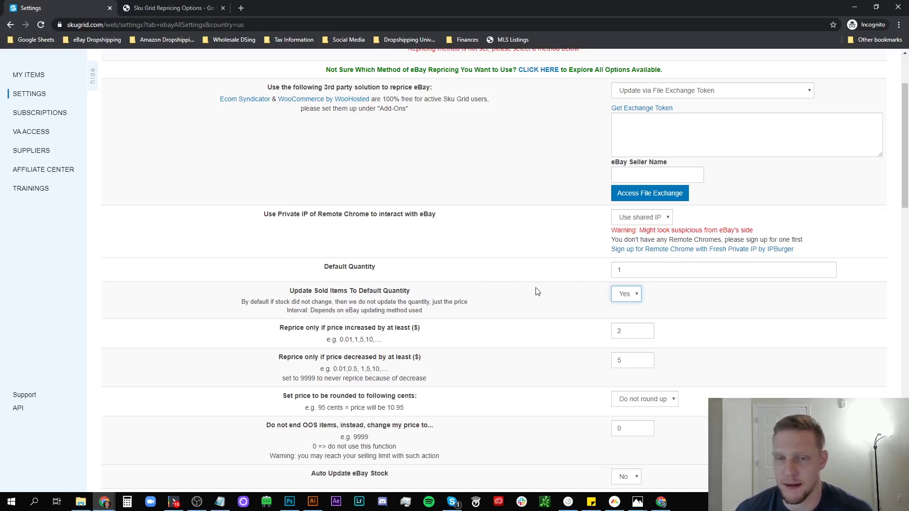
Change the reprice thresholds from 2 and 5 to 0.01 for price increases and decreases.
scroll(546, 289, down, 1)
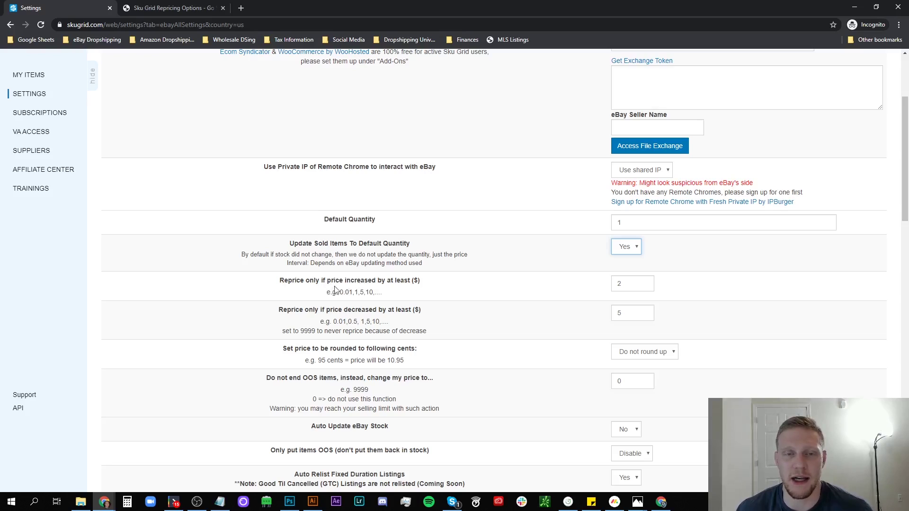
click(627, 283)
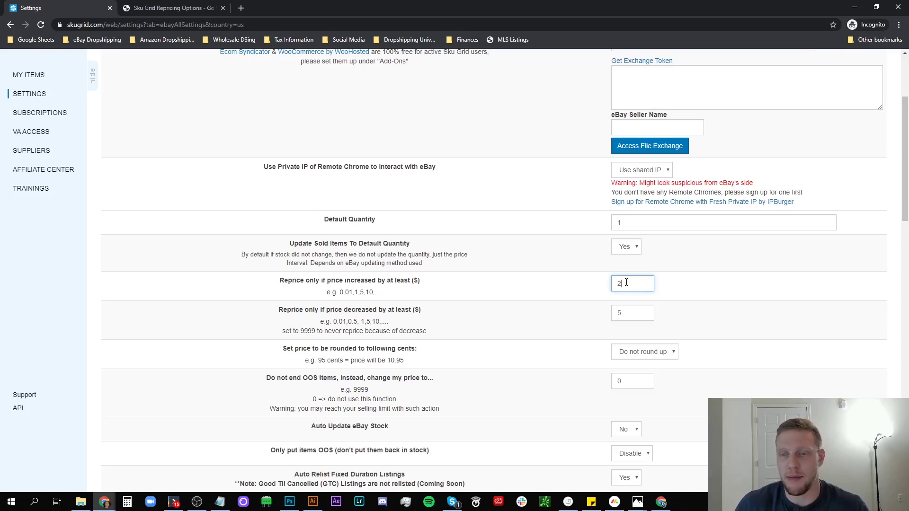
key(BackSpace)
text(0.0)
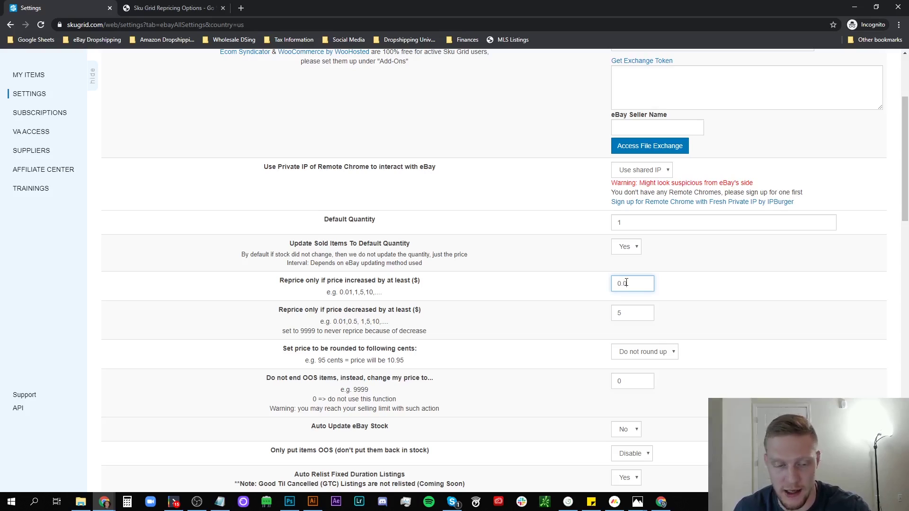
text(1)
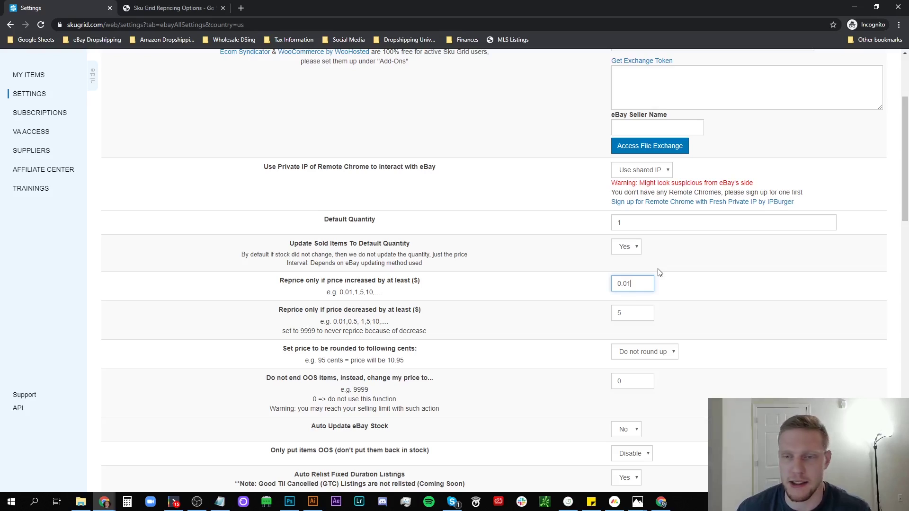
double_click(632, 312)
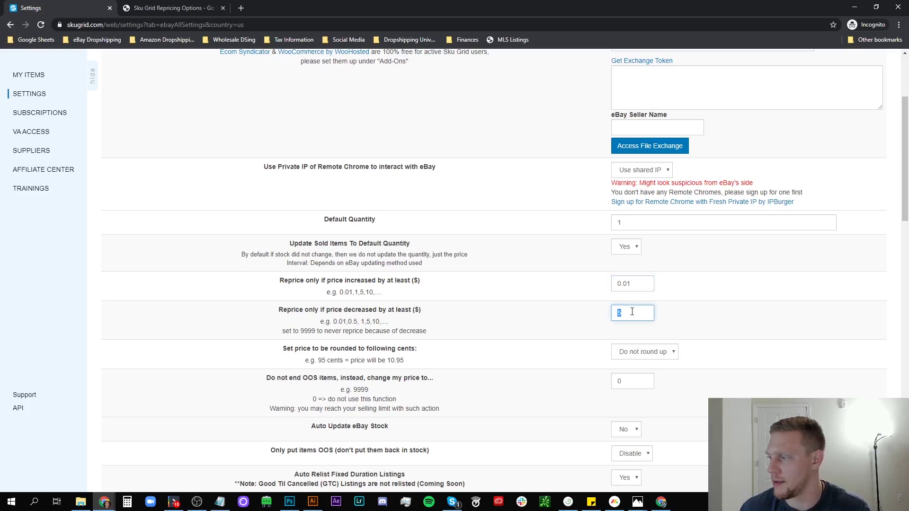
text(0.01)
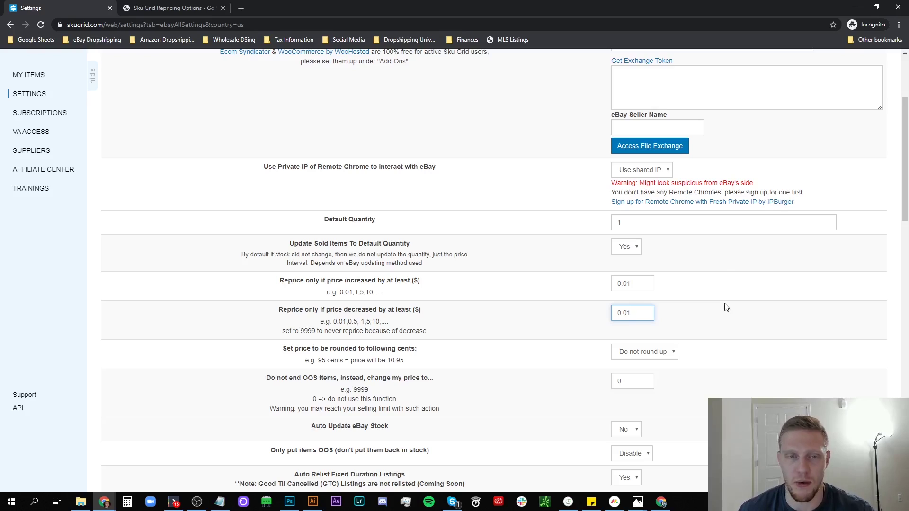
click(468, 310)
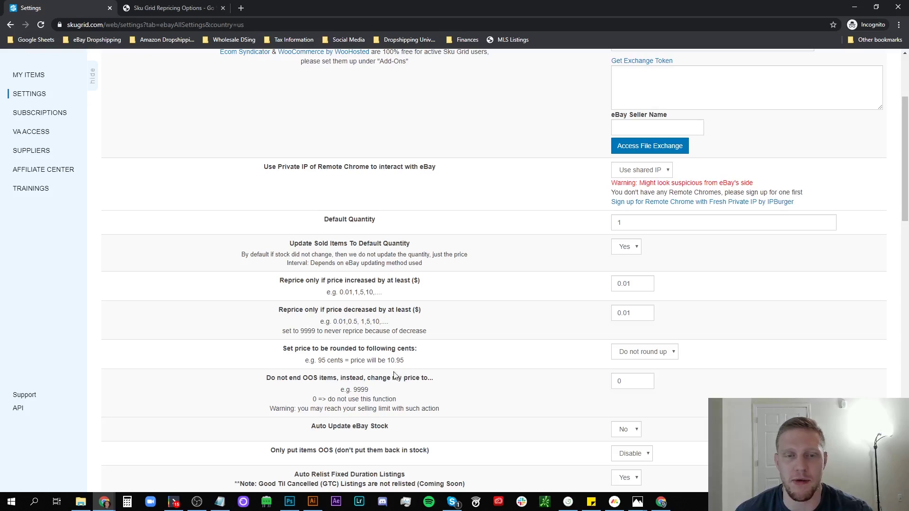
click(658, 356)
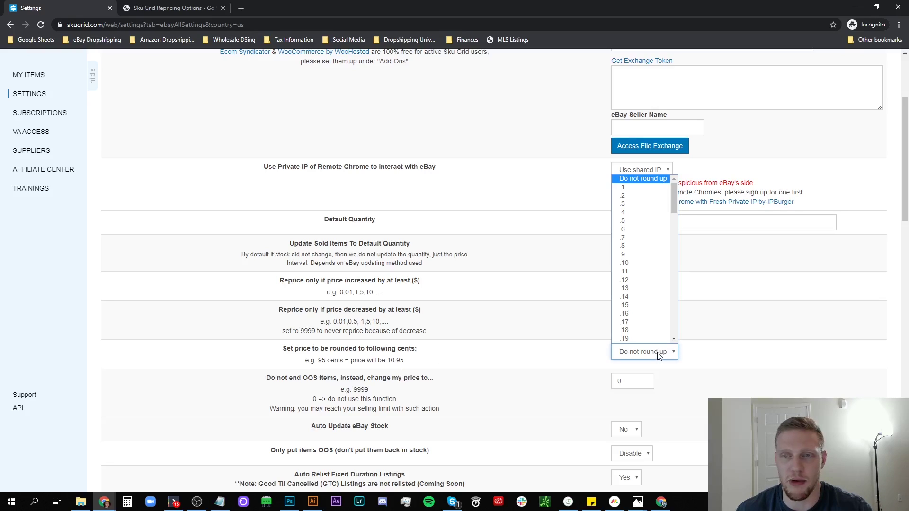
click(706, 340)
triple_click(395, 362)
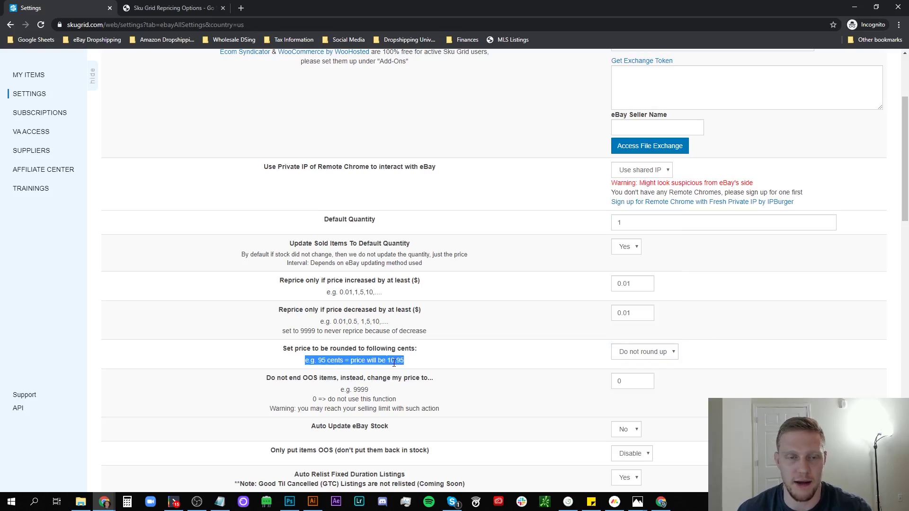
double_click(400, 361)
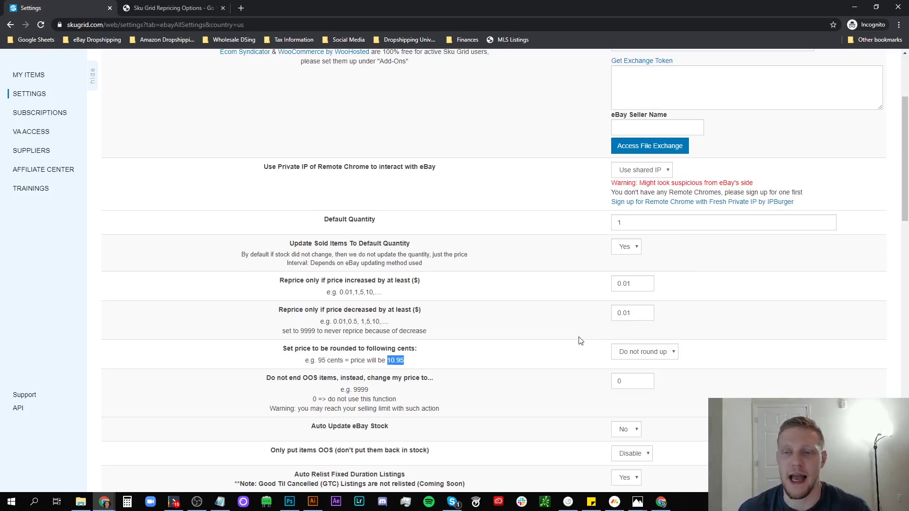
scroll(578, 343, down, 2)
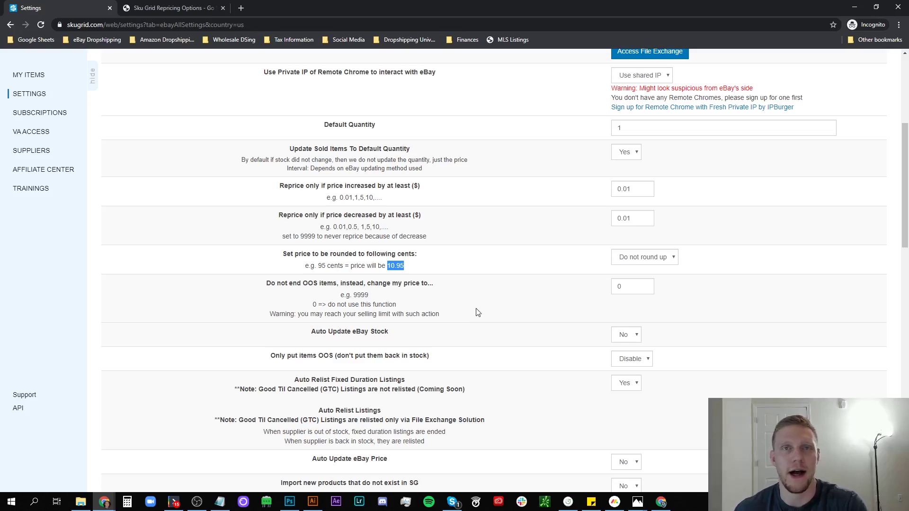
triple_click(298, 313)
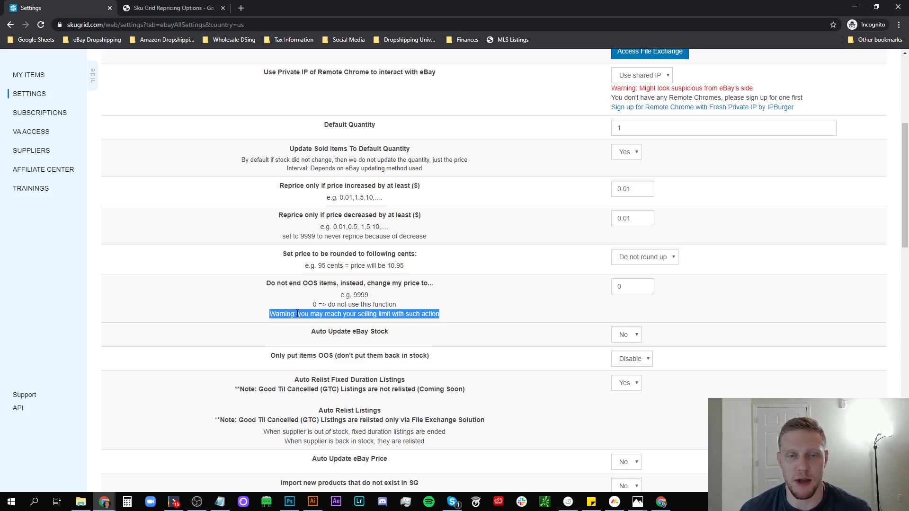
click(404, 304)
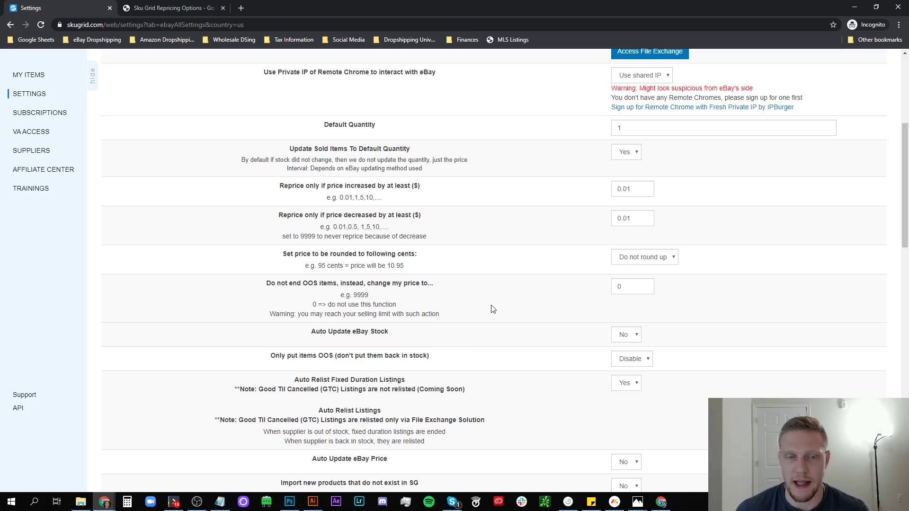
Set Auto Update eBay Stock to Yes and Auto Relist Fixed Duration Listings to No.
click(632, 339)
click(629, 356)
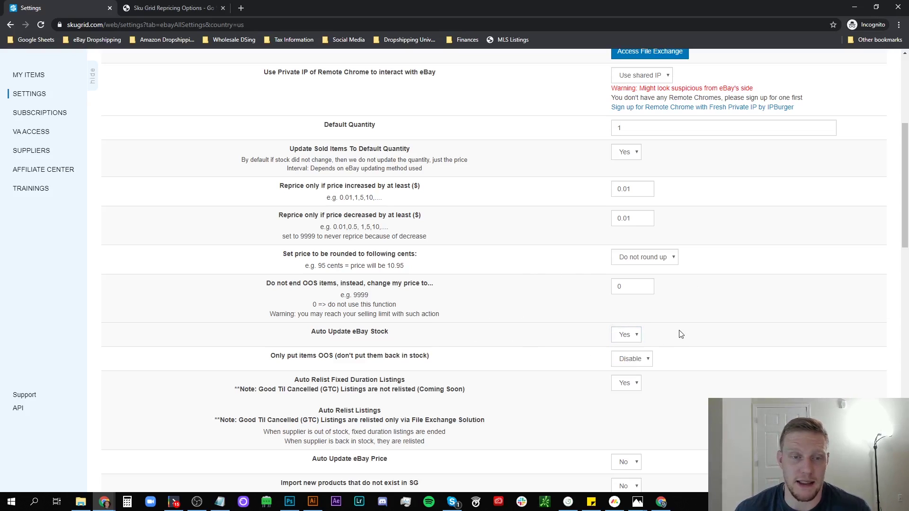
scroll(665, 346, down, 2)
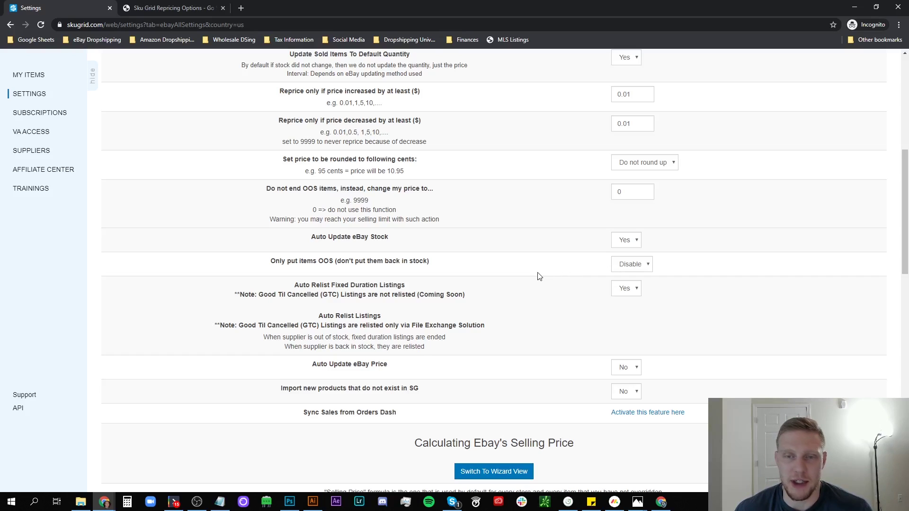
scroll(539, 276, down, 2)
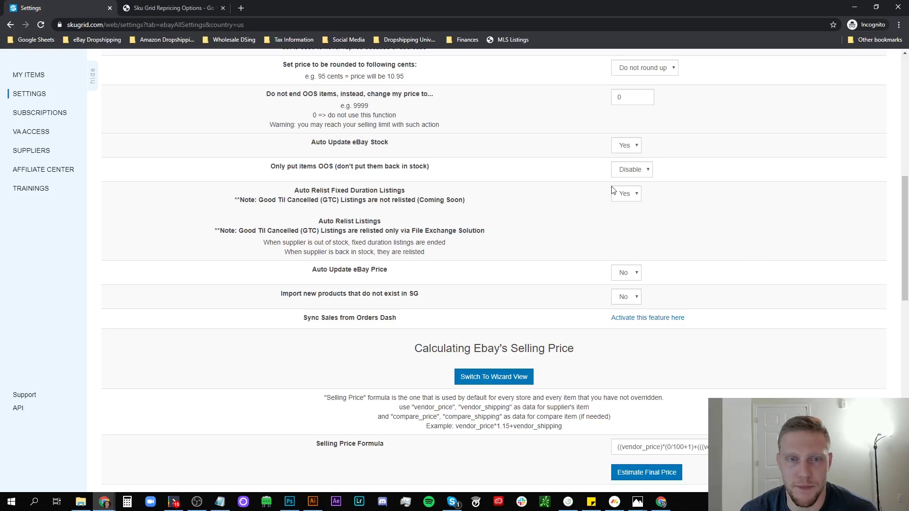
click(629, 192)
click(623, 223)
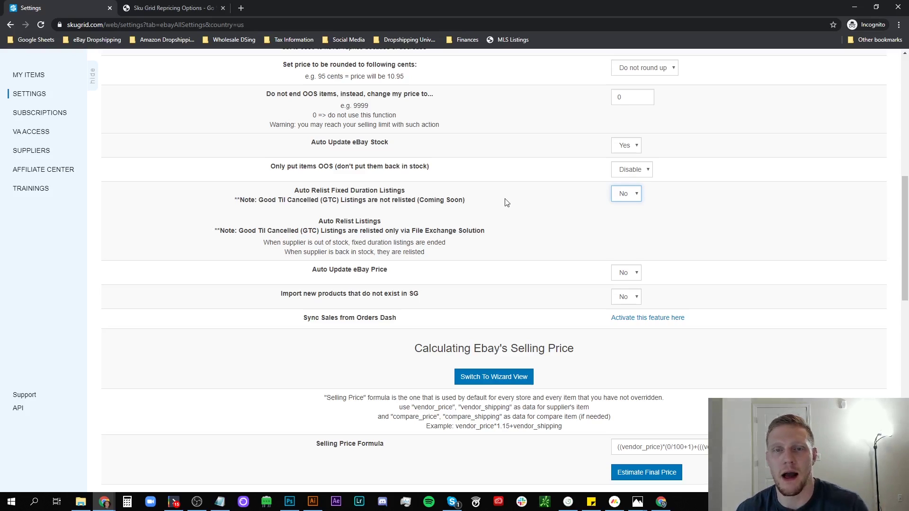
Set both Auto Update eBay Price and Import new products that do not exist in SG to Yes.
scroll(507, 203, down, 1)
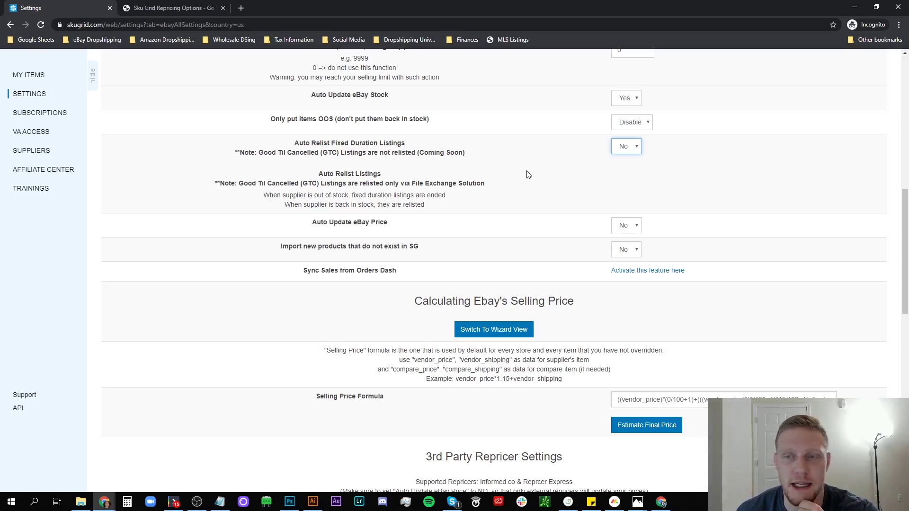
click(626, 226)
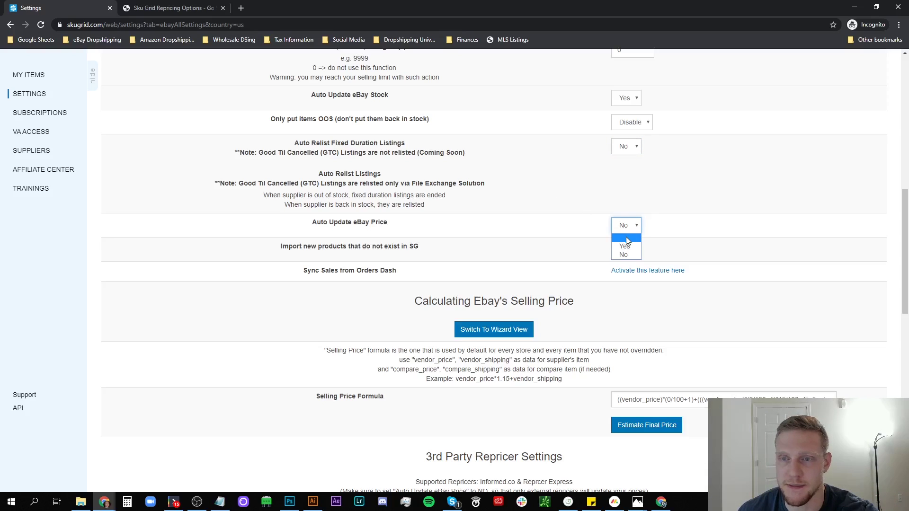
click(625, 236)
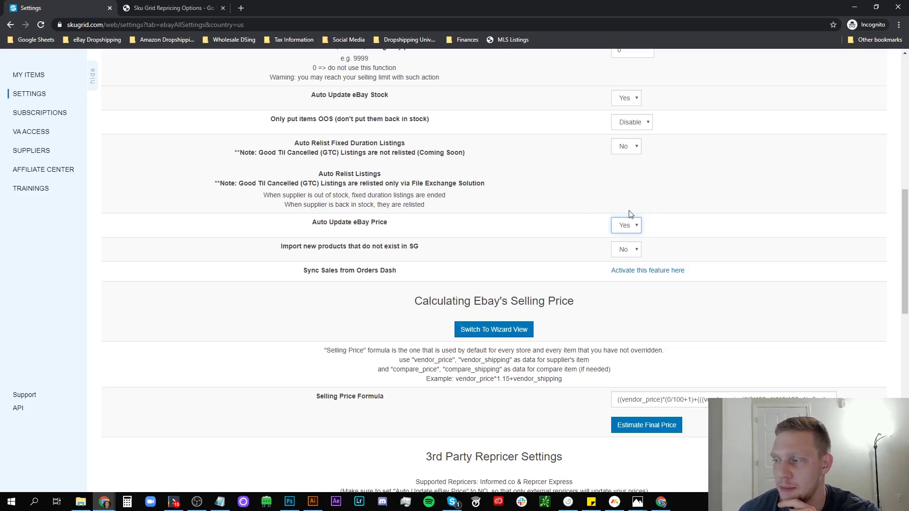
click(636, 256)
click(631, 268)
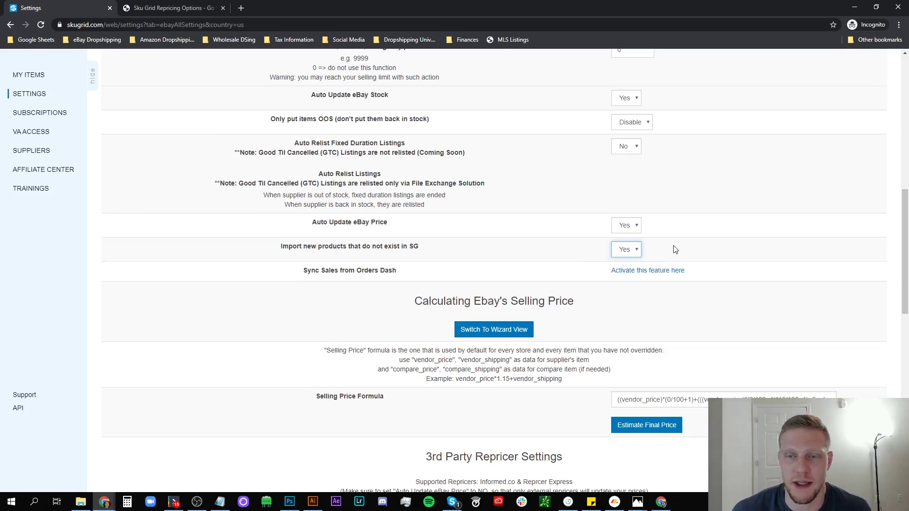
scroll(674, 248, down, 2)
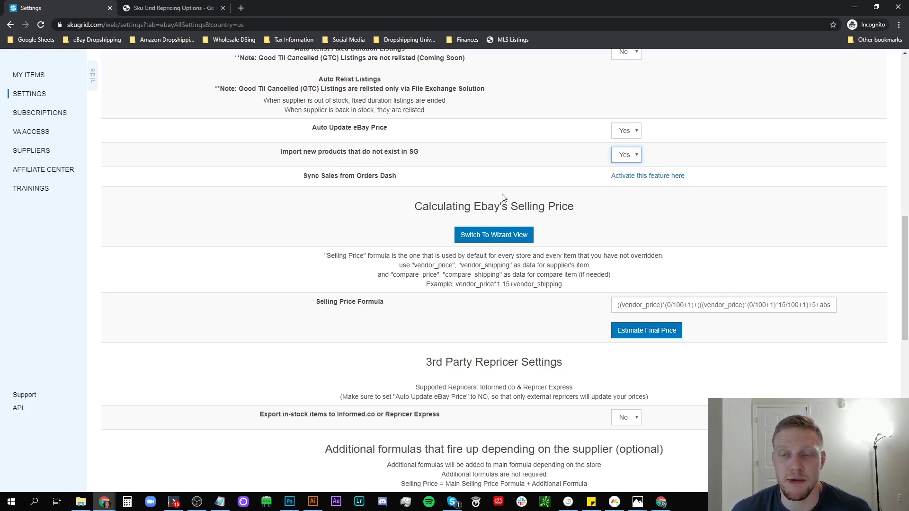
Switch the selling price to the Formula Wizard view and set Vendor Tax (%) to 0.
click(508, 235)
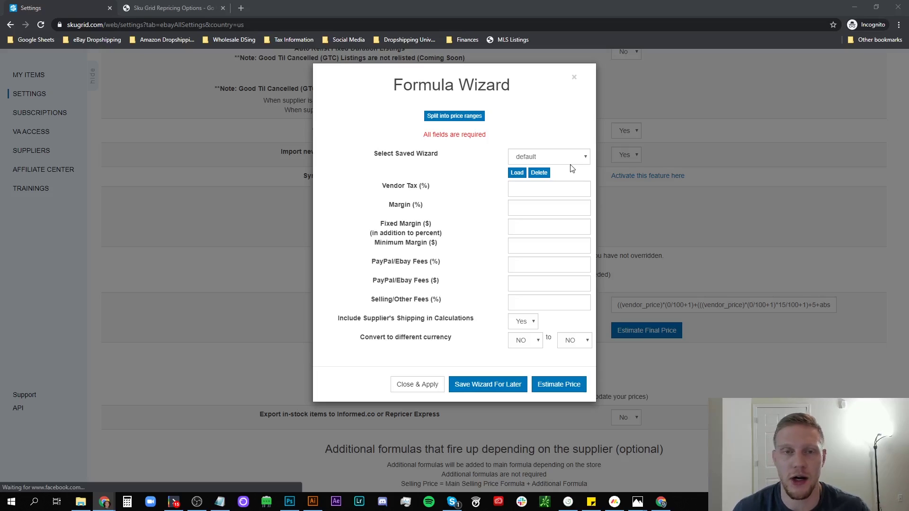
click(557, 188)
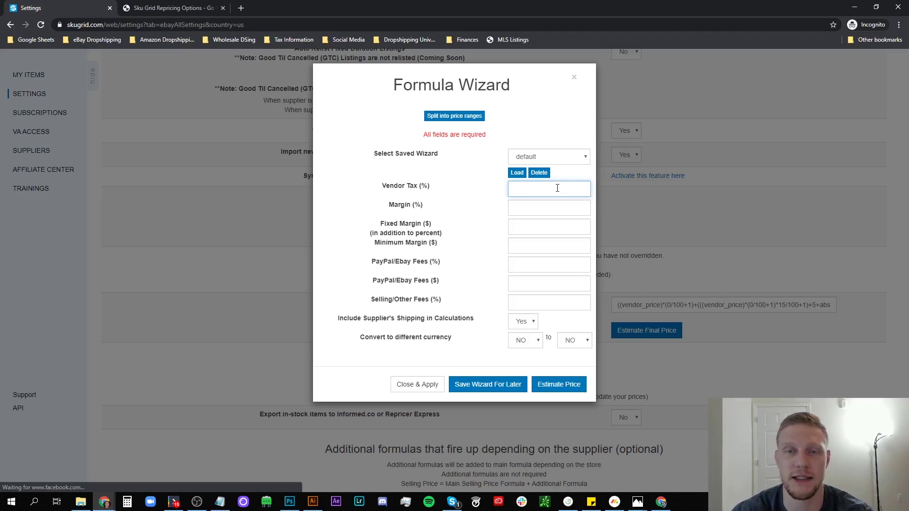
text(8)
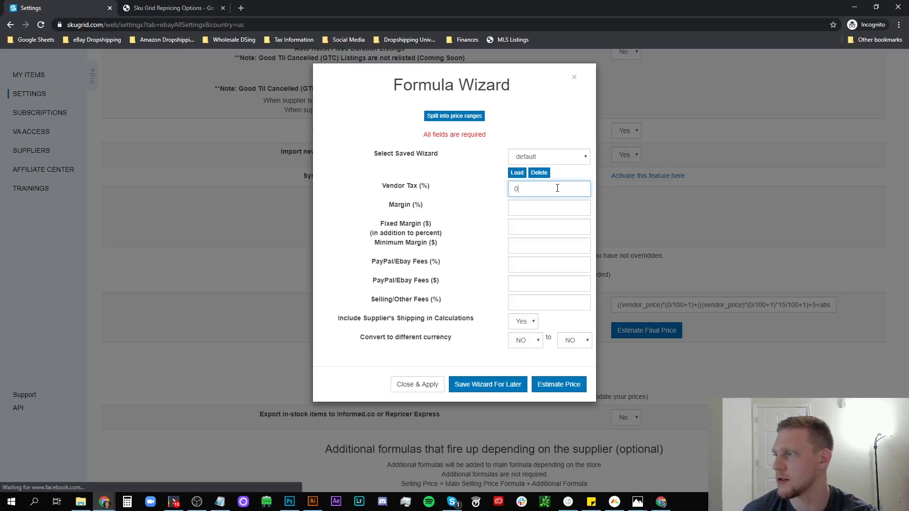
Enter Margin 10%, PayPal/eBay fees of 12.05% plus $0.3, and Selling/Other Fees 0.
click(531, 211)
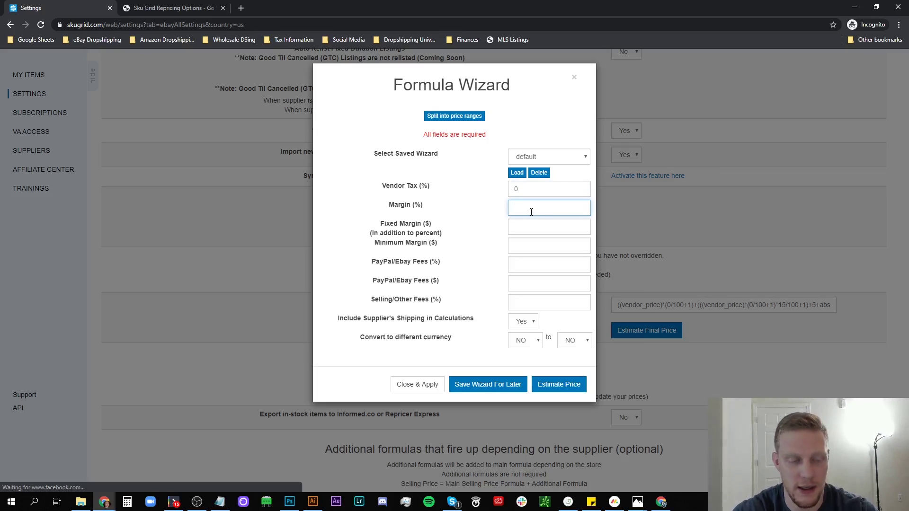
text(10)
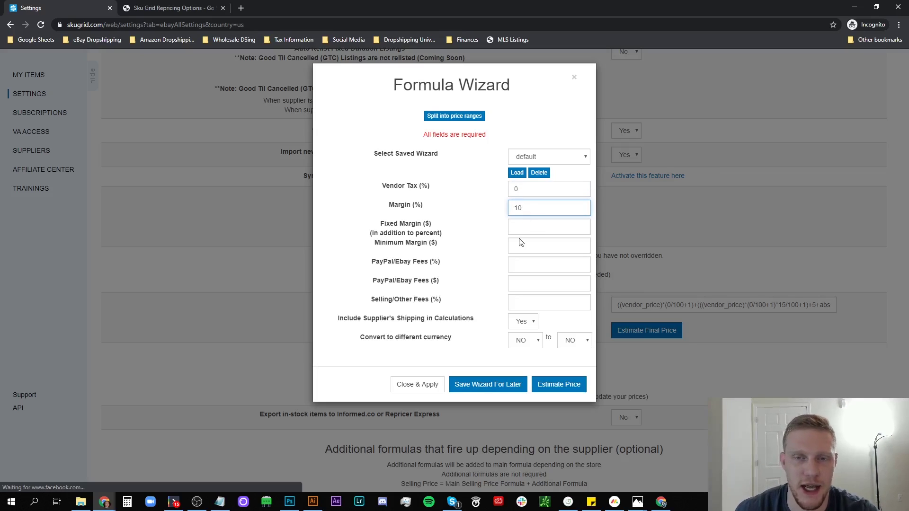
click(528, 230)
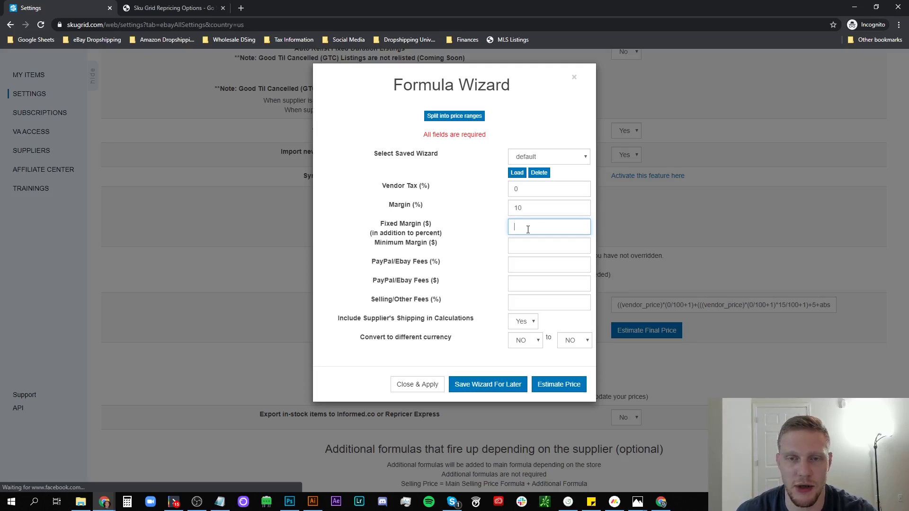
click(526, 245)
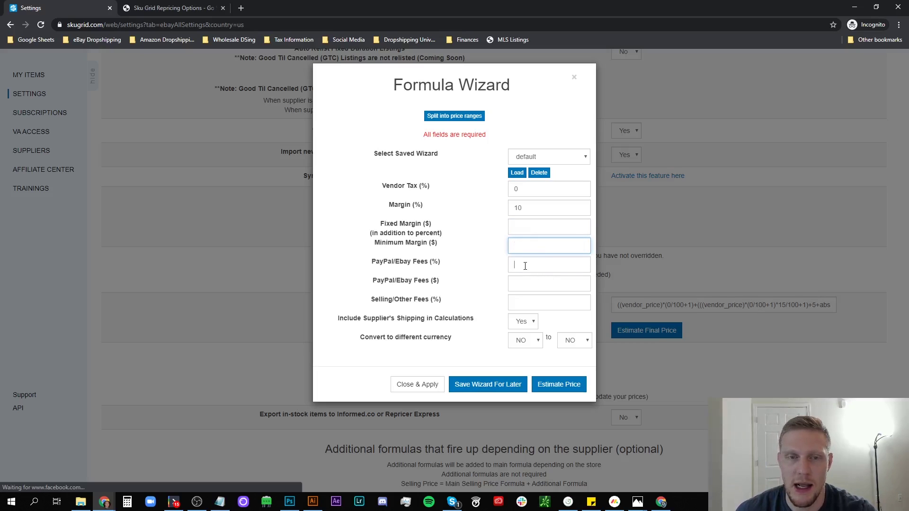
click(525, 263)
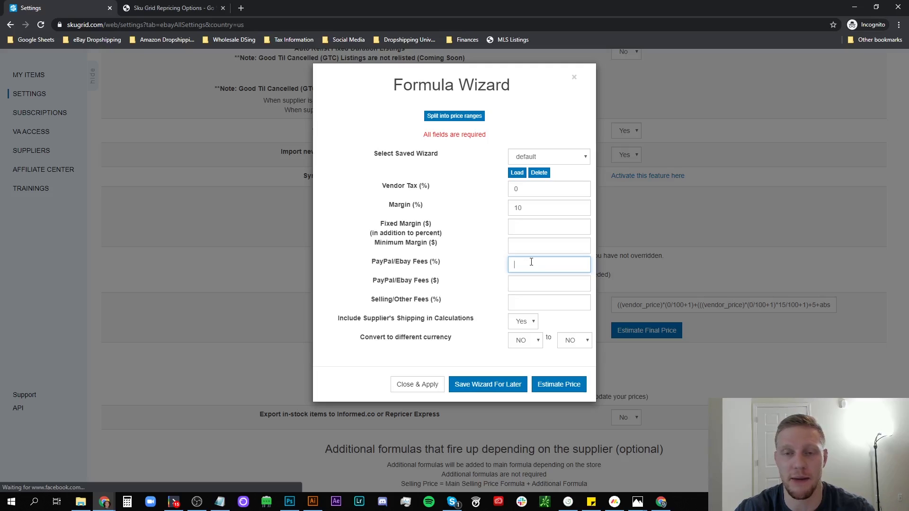
text(12.0)
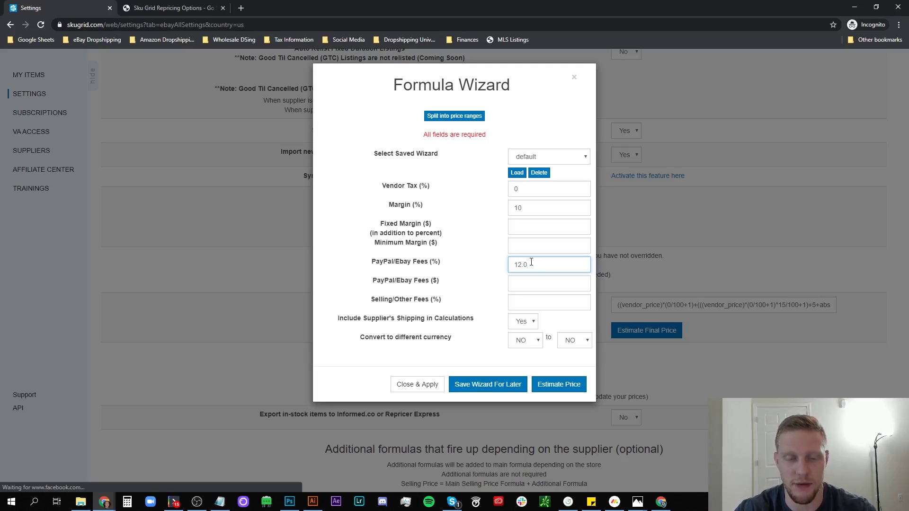
text(5)
click(522, 281)
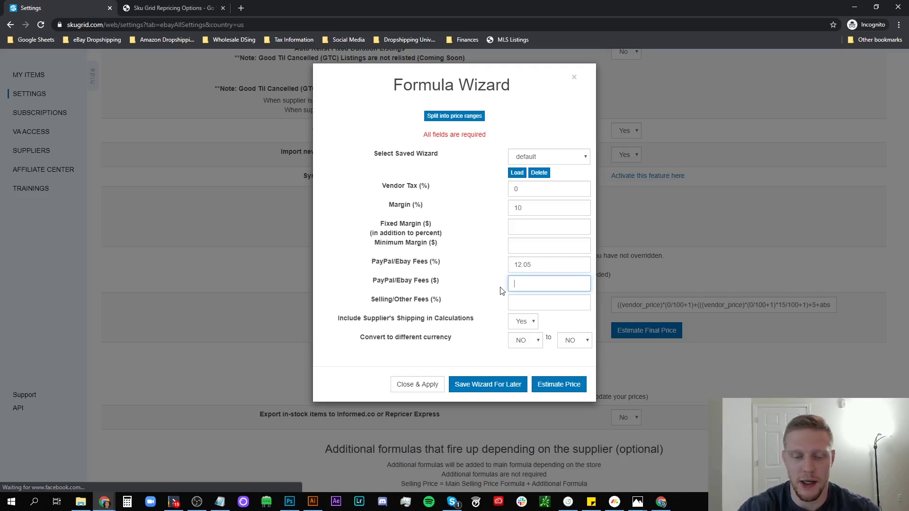
text(0.3)
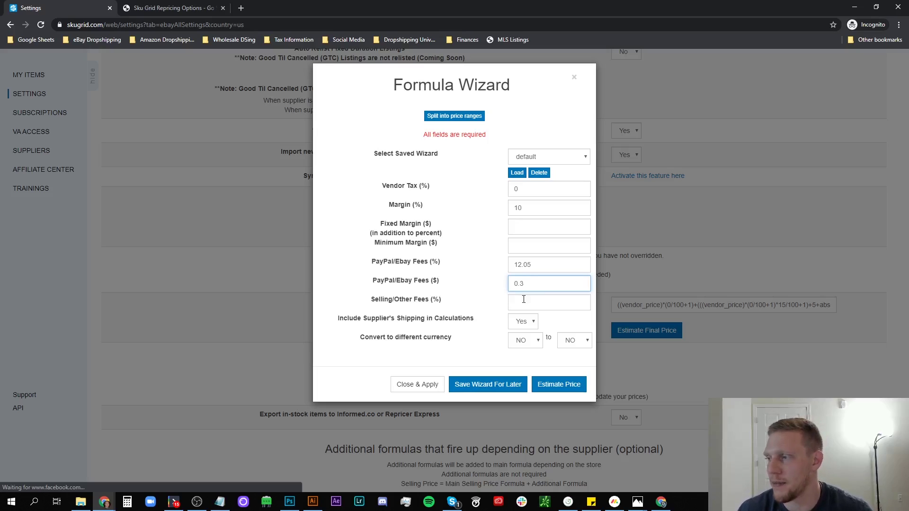
click(512, 302)
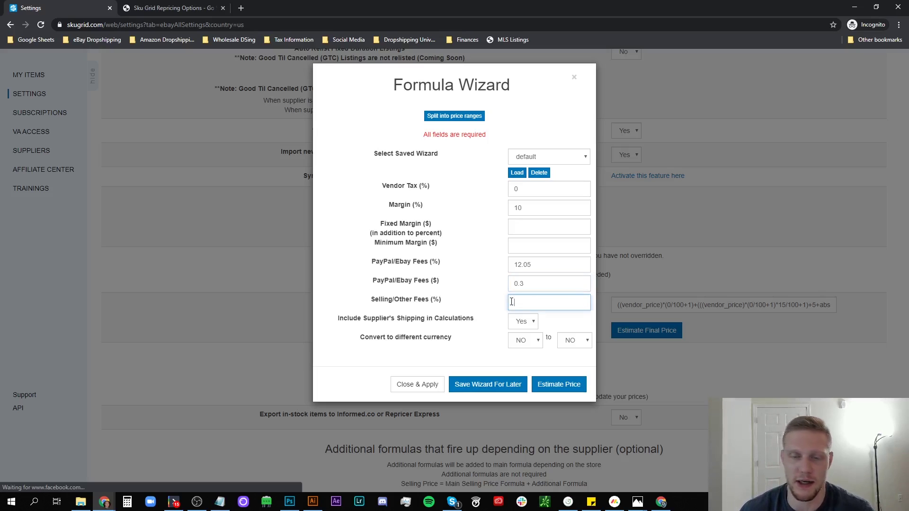
text(0)
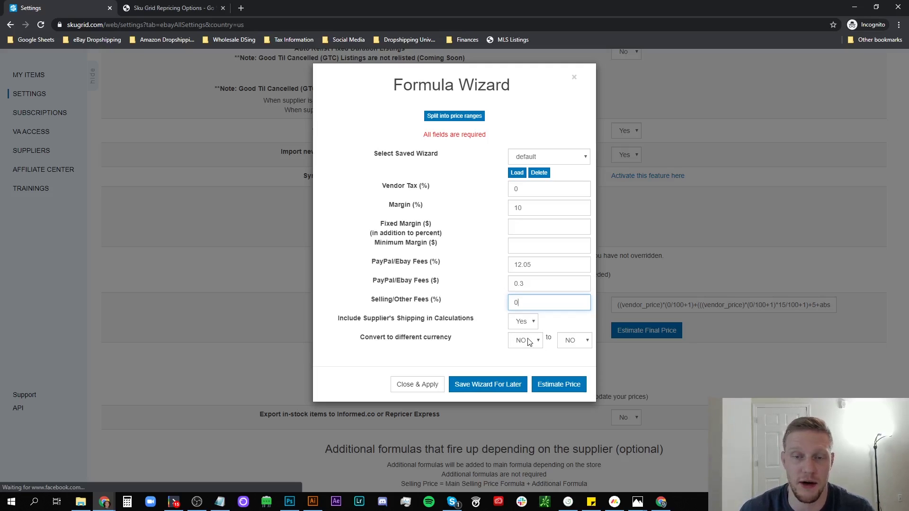
Save the current wizard settings as a preset named 'Default - 10%'.
click(490, 384)
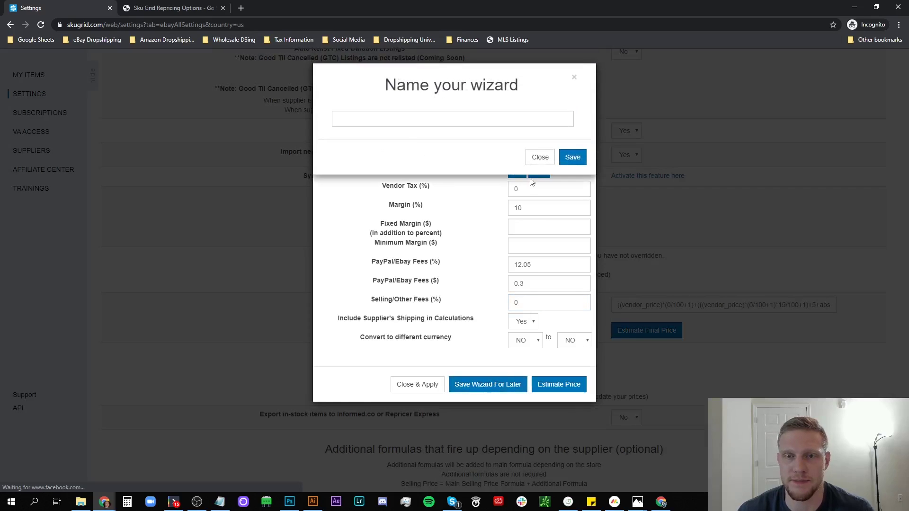
click(482, 117)
text(Default -)
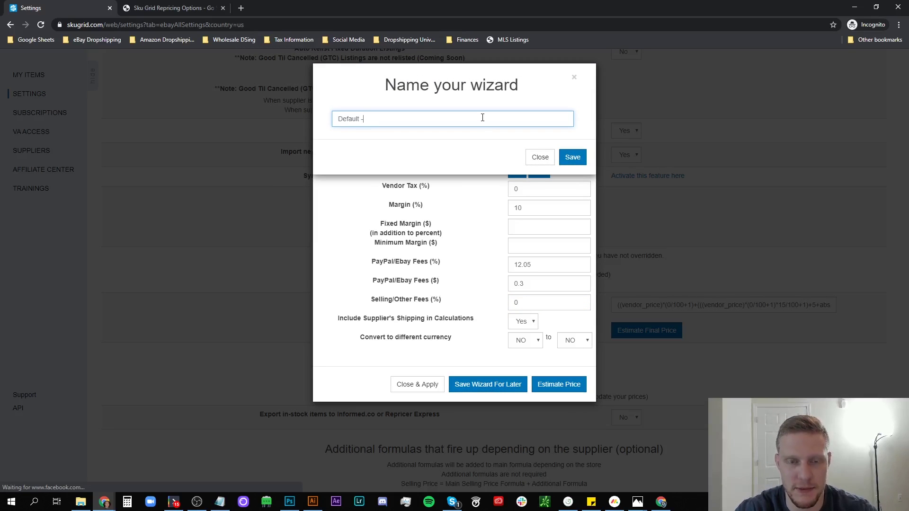
text( 10%)
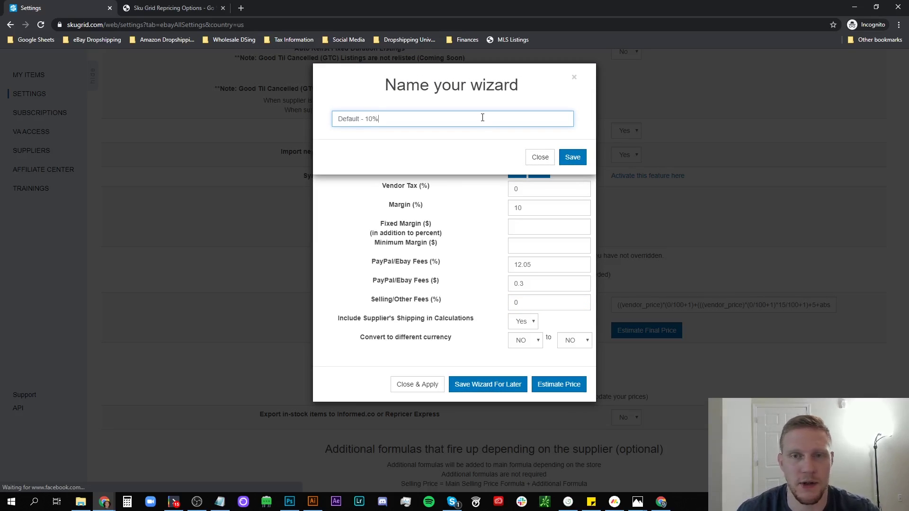
click(579, 159)
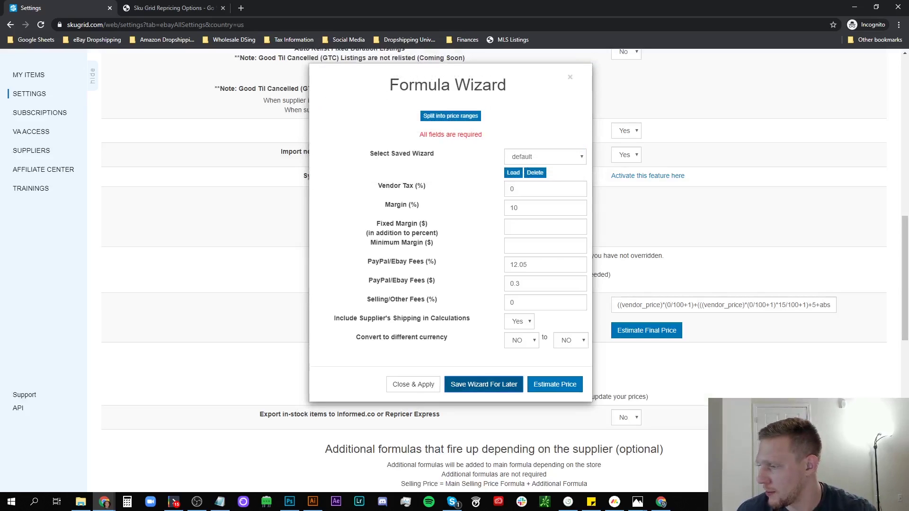
Apply the wizard formula to the Selling Price Formula and close the wizard.
key(alt+Tab)
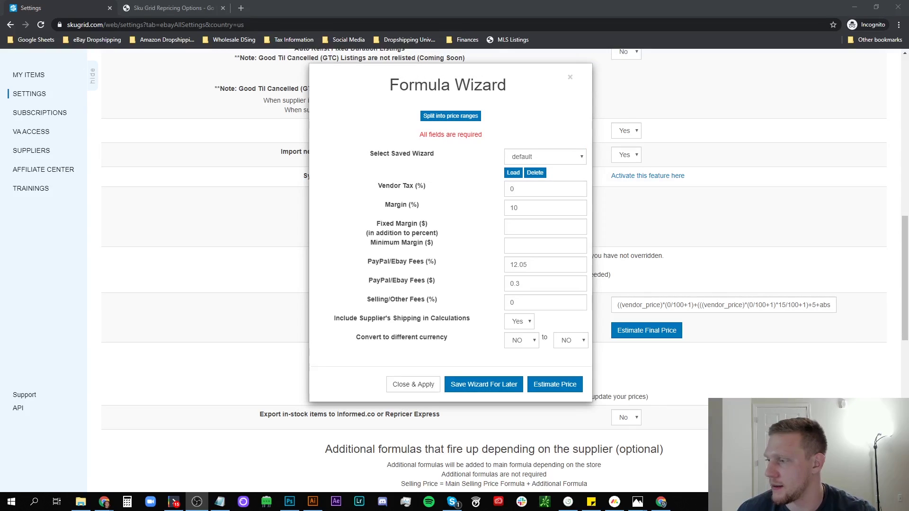
key(alt+Tab)
click(428, 387)
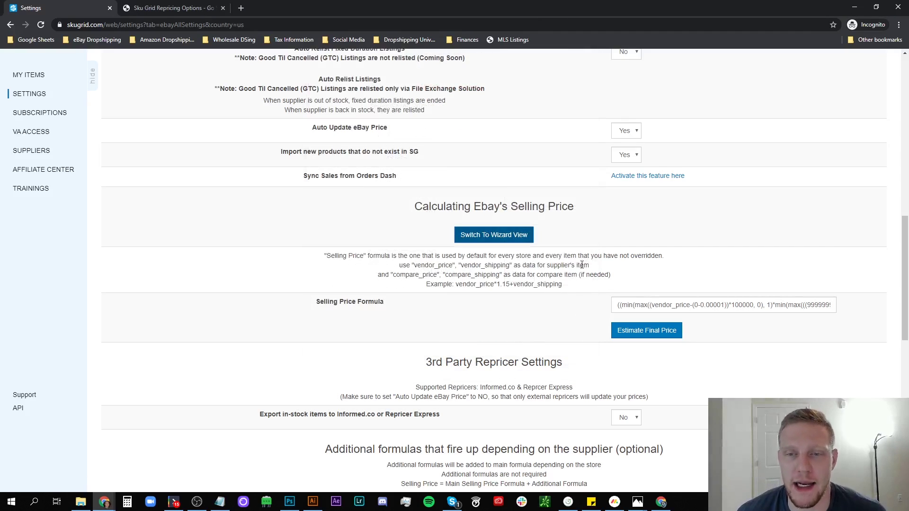
Change the wizard's margin to 8% and save it as preset 'Default - 8%'.
click(497, 239)
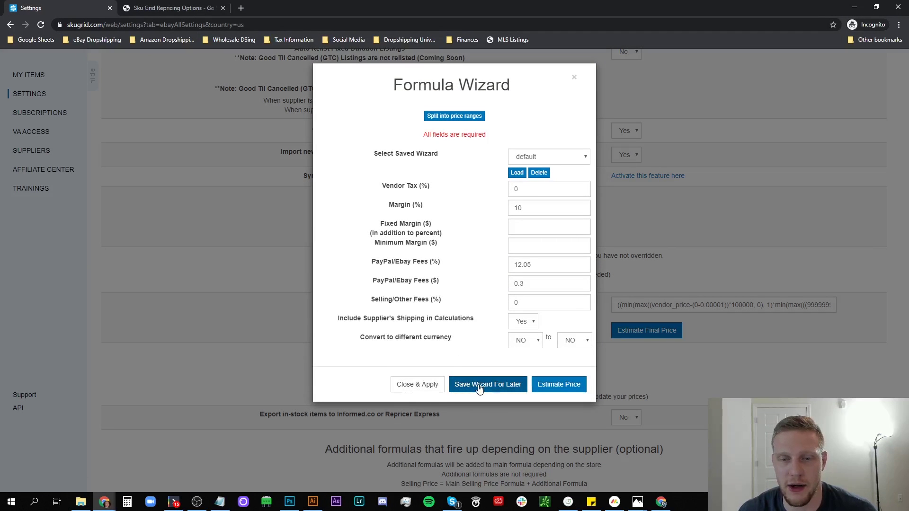
click(528, 159)
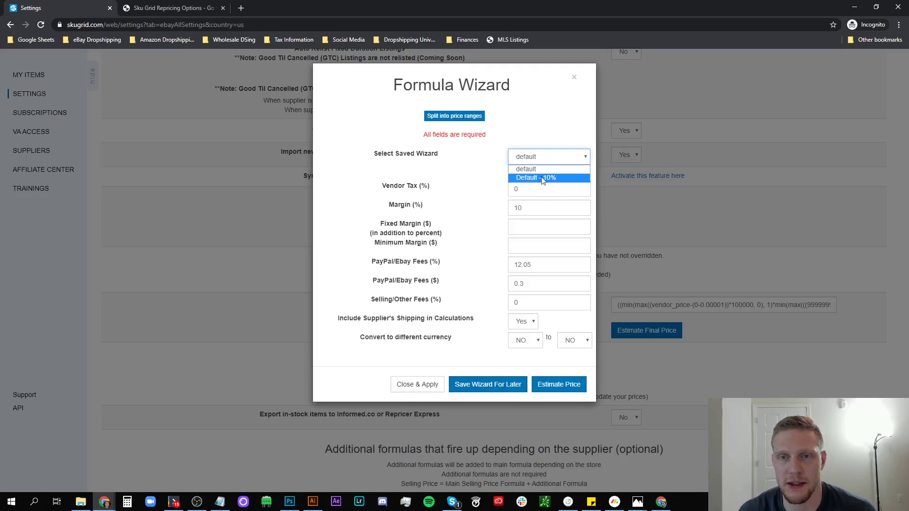
click(531, 184)
click(530, 207)
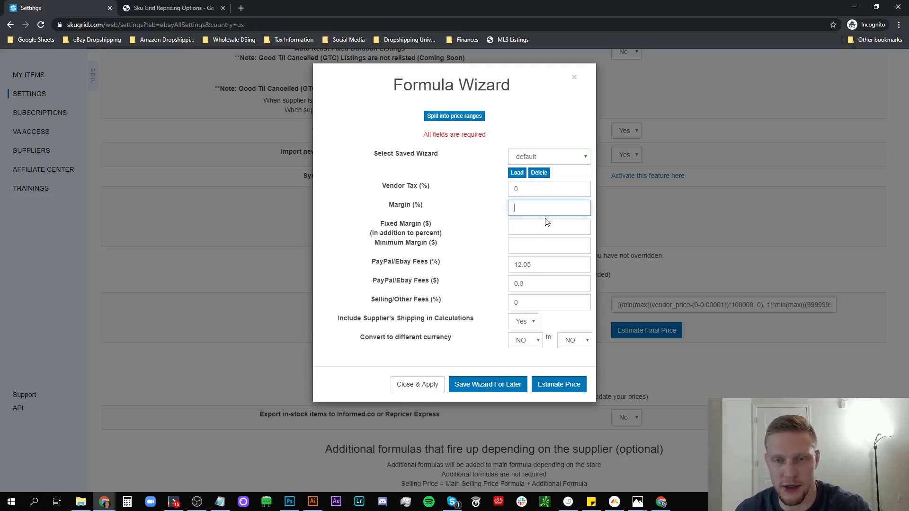
text(8)
click(473, 384)
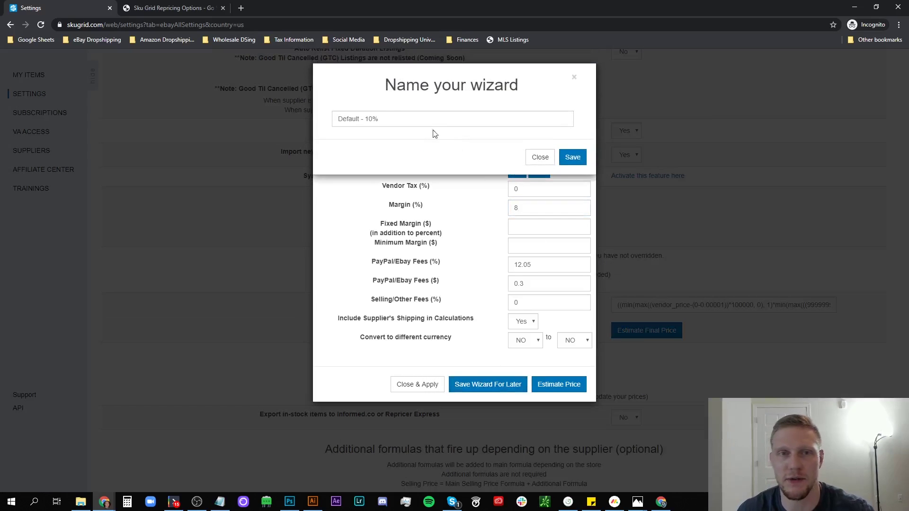
click(370, 119)
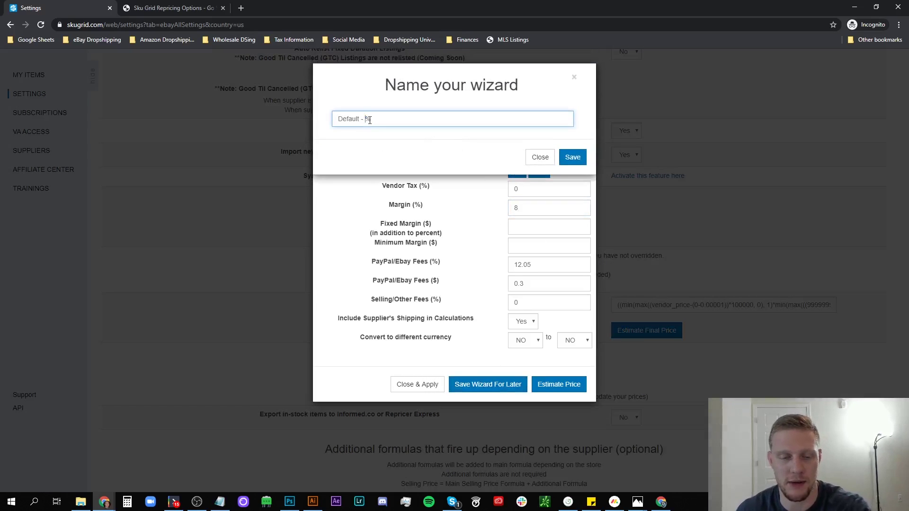
click(568, 160)
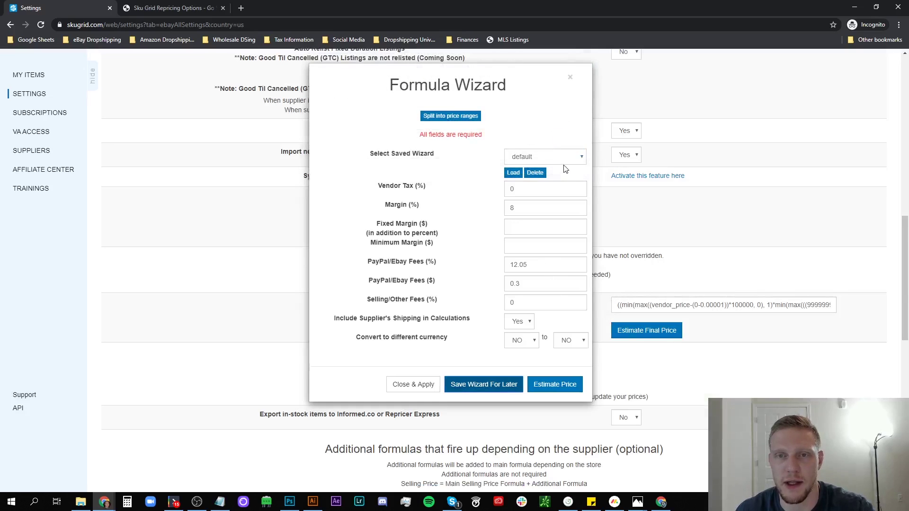
Load the Default - 10% preset, then switch back to the Default - 8% preset.
click(566, 158)
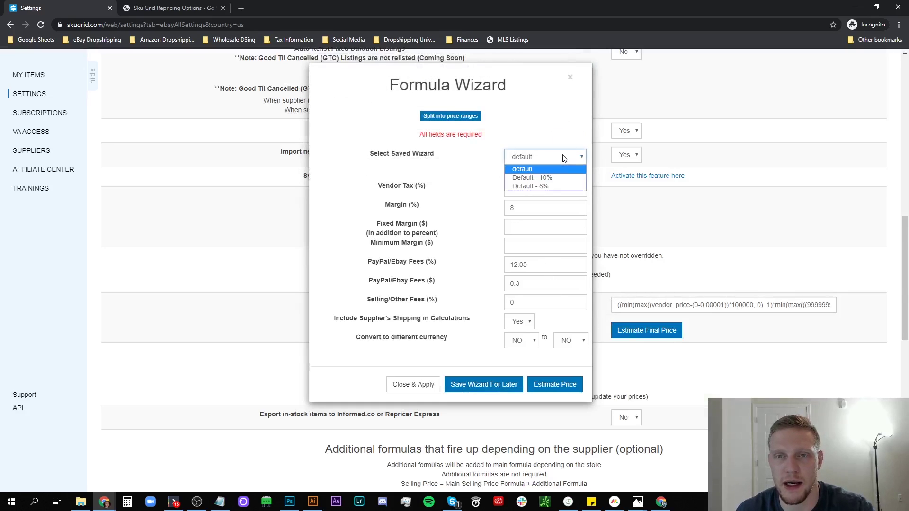
click(555, 174)
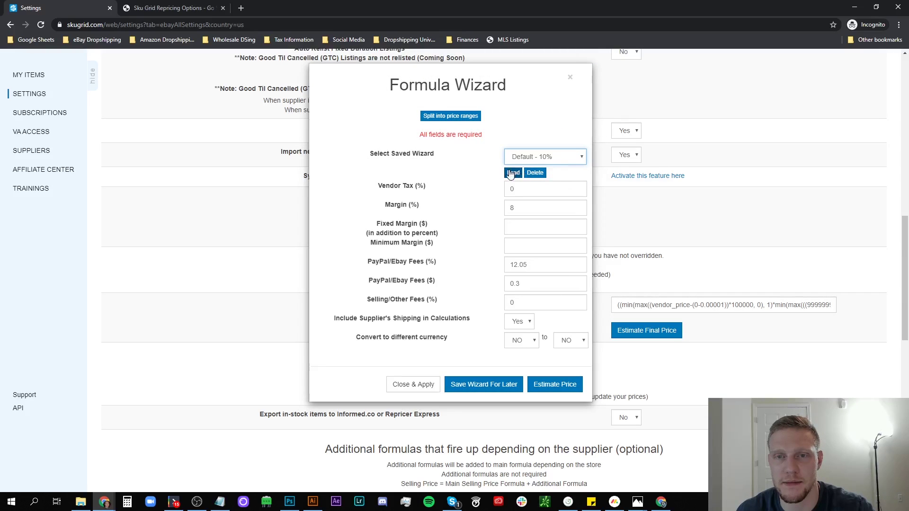
click(513, 172)
click(549, 157)
click(549, 186)
click(513, 172)
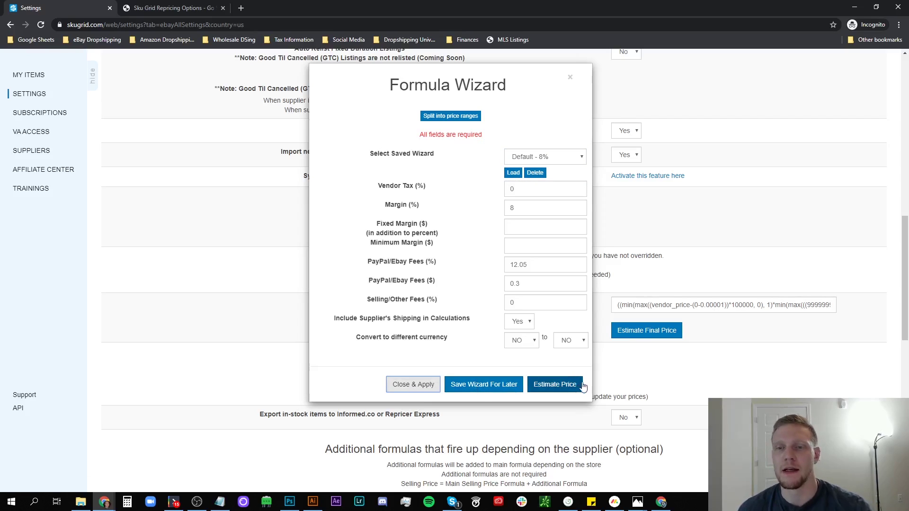
Close the Formula Wizard, applying the Default - 8% preset formula.
click(428, 384)
scroll(544, 313, down, 1)
scroll(551, 309, down, 3)
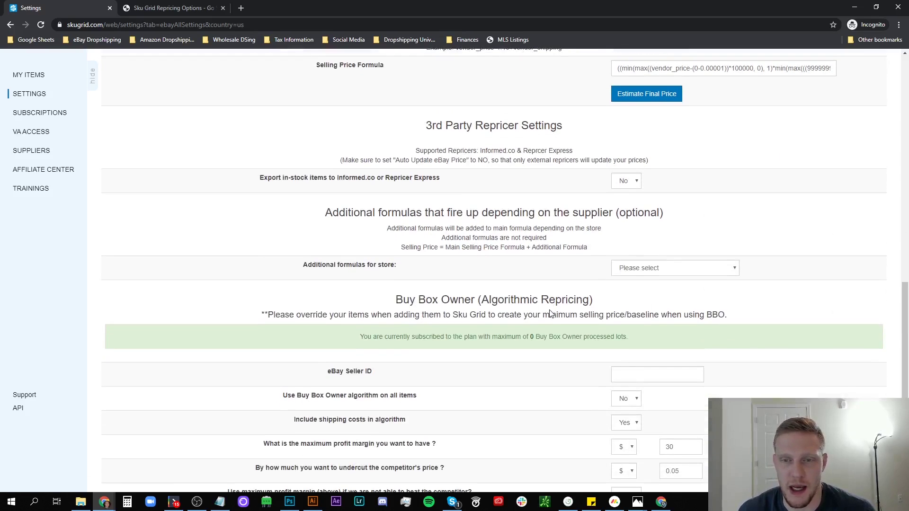
scroll(547, 312, up, 1)
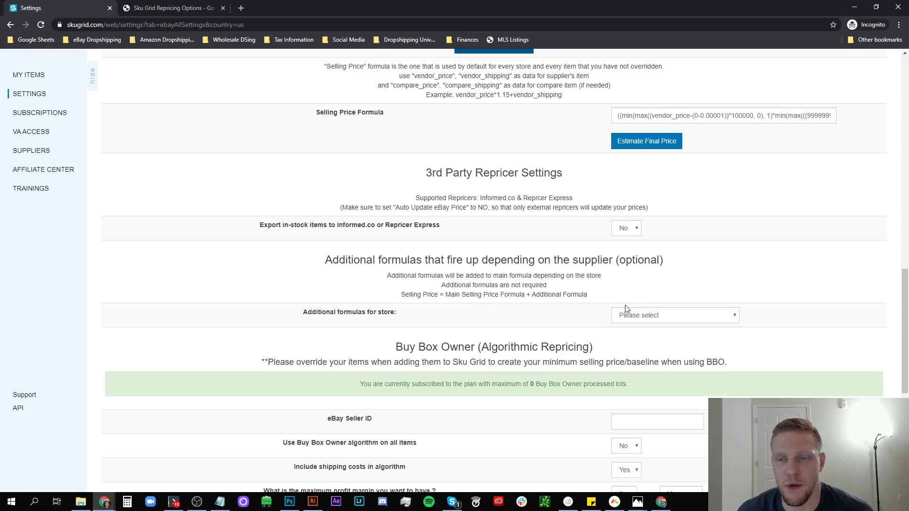
Browse the stores listed in the 'Additional formulas for store' dropdown.
click(648, 315)
scroll(681, 196, down, 1)
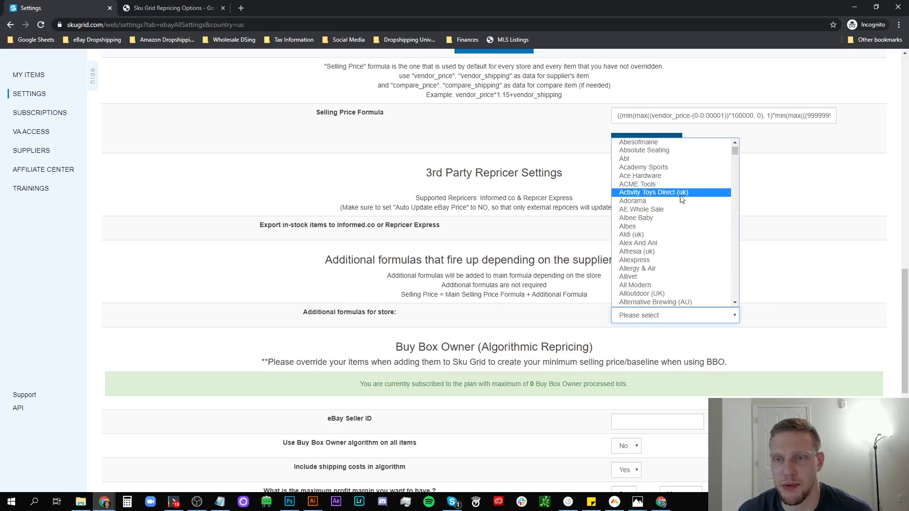
scroll(682, 199, down, 15)
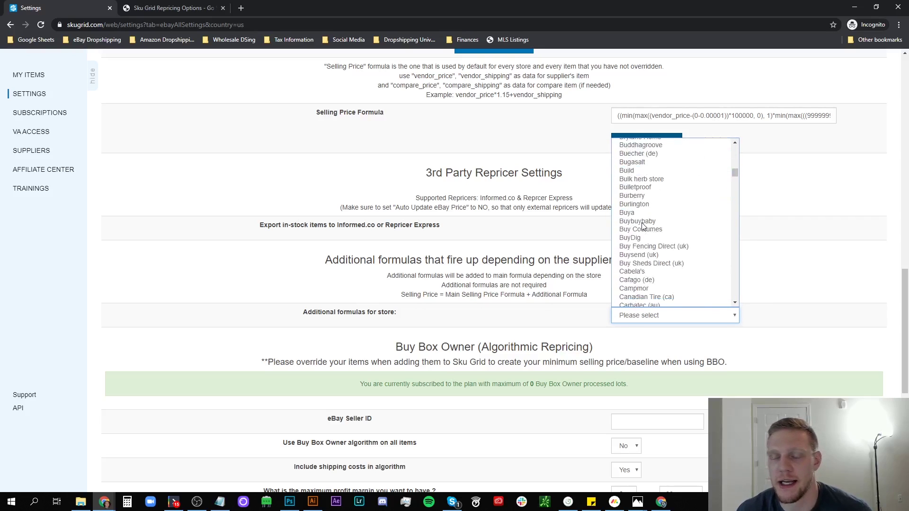
scroll(642, 225, down, 15)
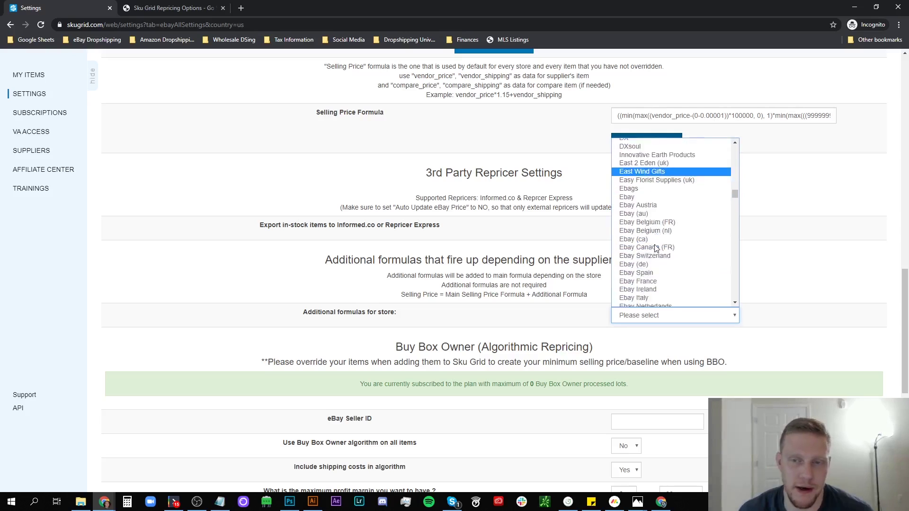
scroll(656, 248, down, 15)
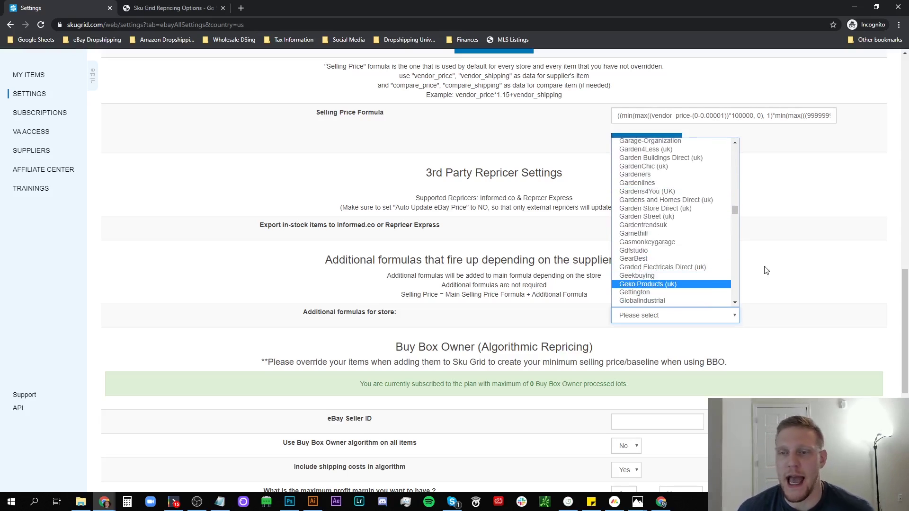
scroll(565, 190, down, 2)
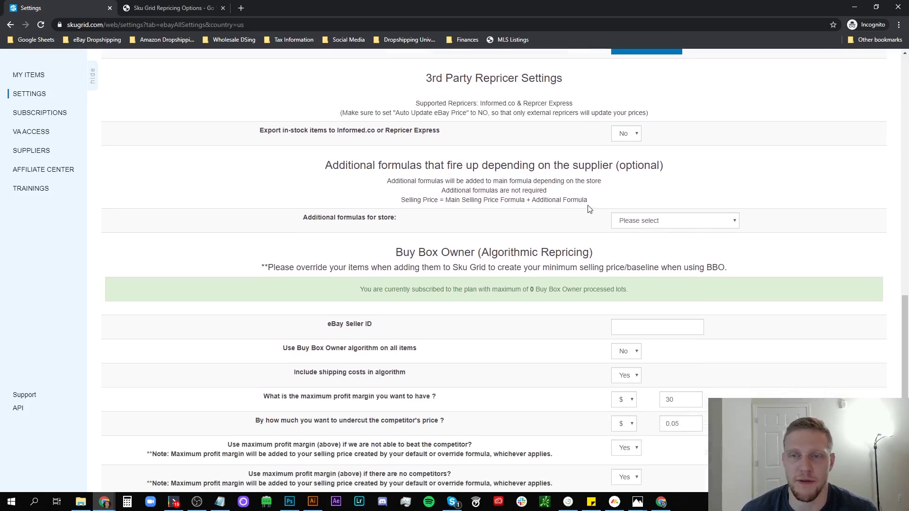
Choose Academy Sports under 'Additional formulas for store' and focus its new supplier formula field.
click(621, 220)
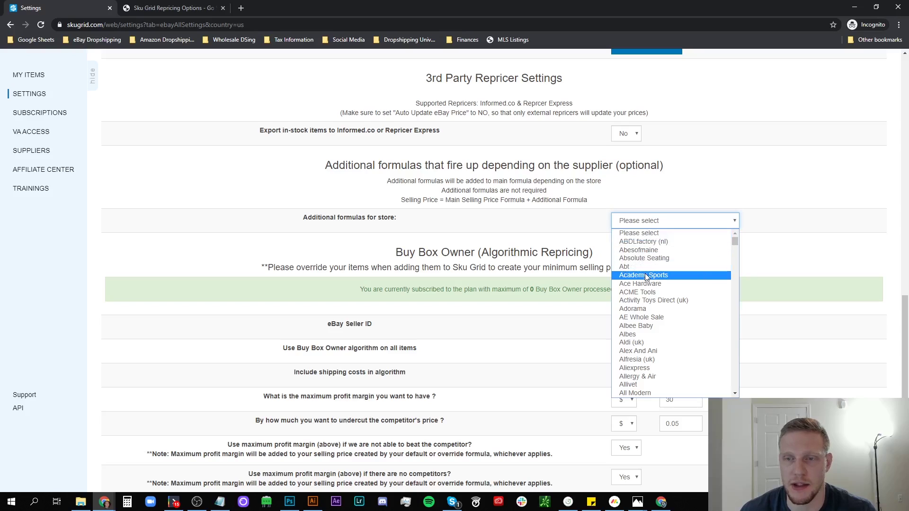
click(646, 273)
click(644, 219)
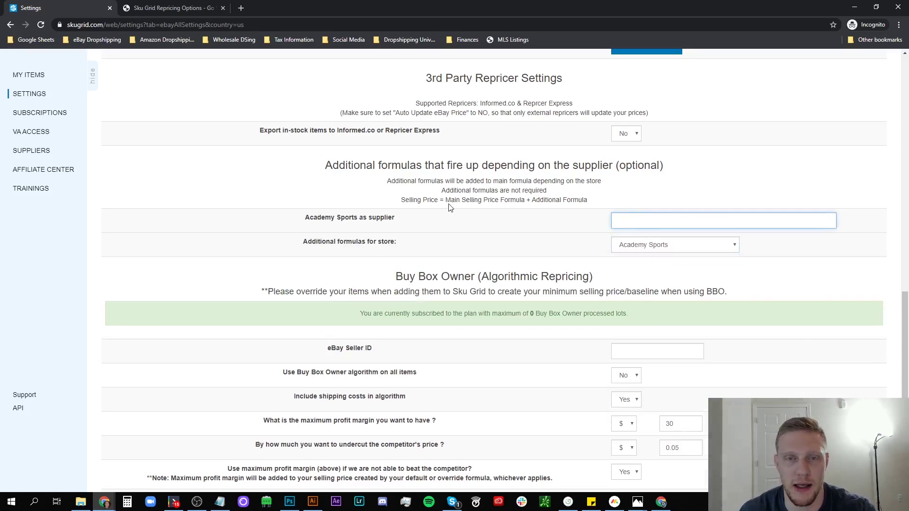
drag(447, 201, 587, 201)
click(640, 220)
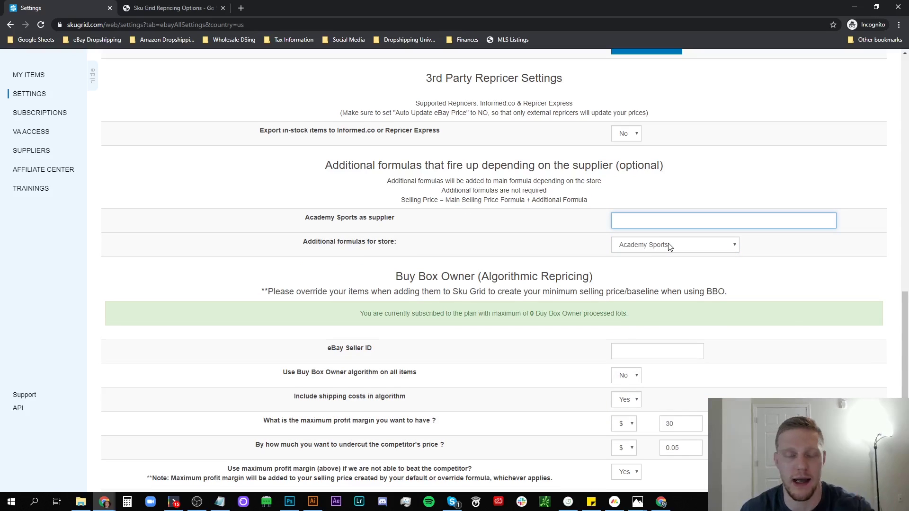
scroll(661, 258, down, 1)
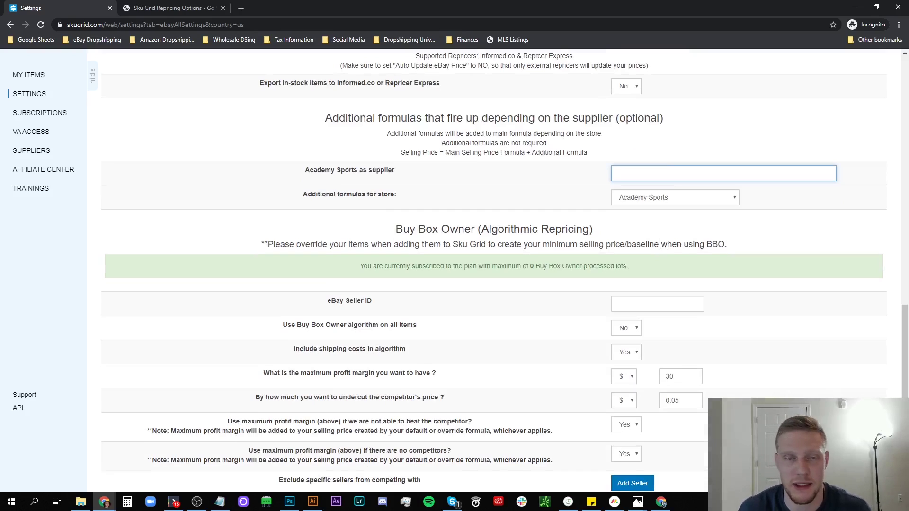
scroll(616, 266, down, 2)
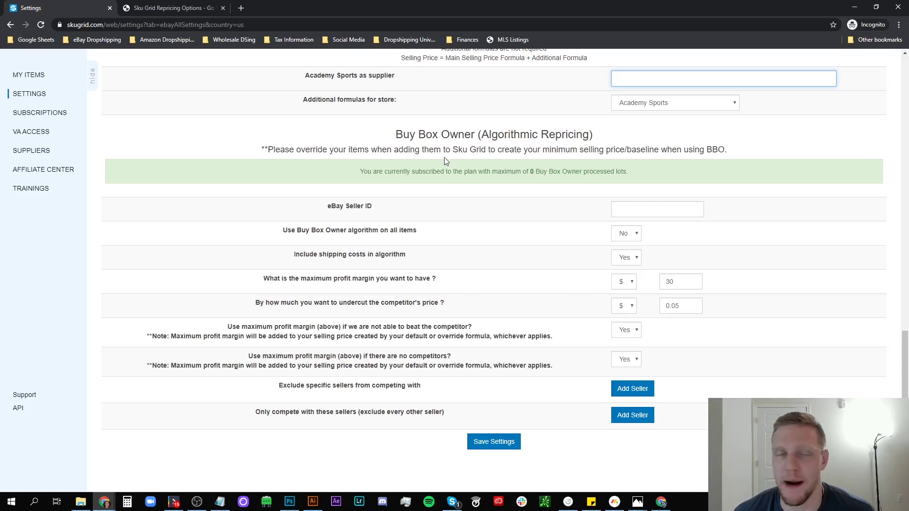
scroll(364, 120, up, 10)
scroll(460, 169, down, 15)
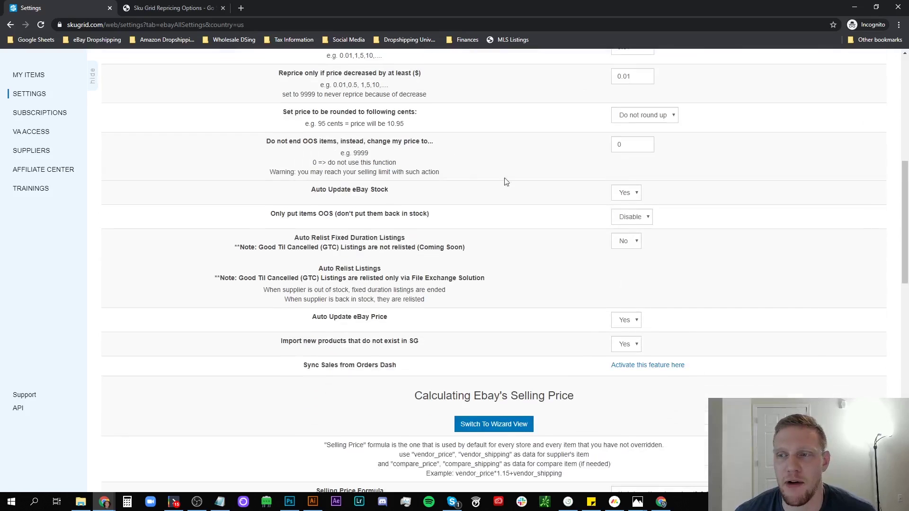
Save the eBay settings, then view the Marketplaces and Remote API settings, selecting the remote key.
click(497, 335)
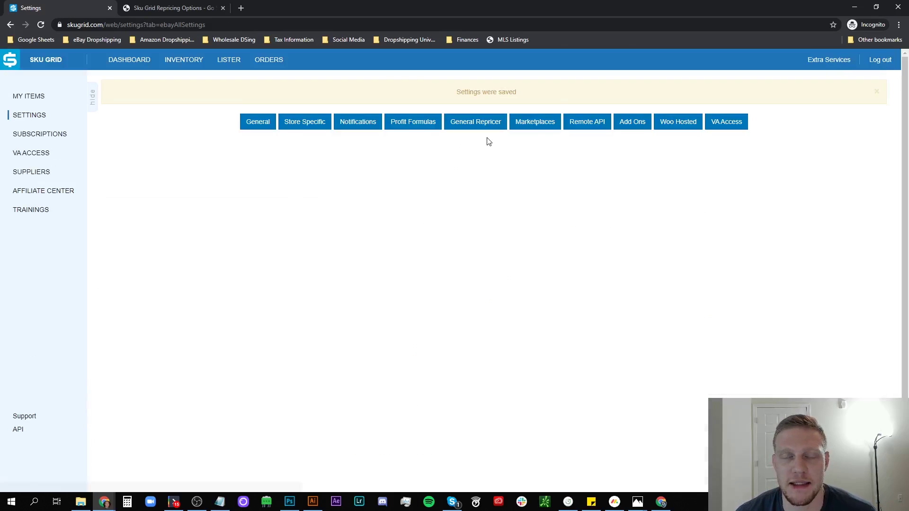
click(533, 120)
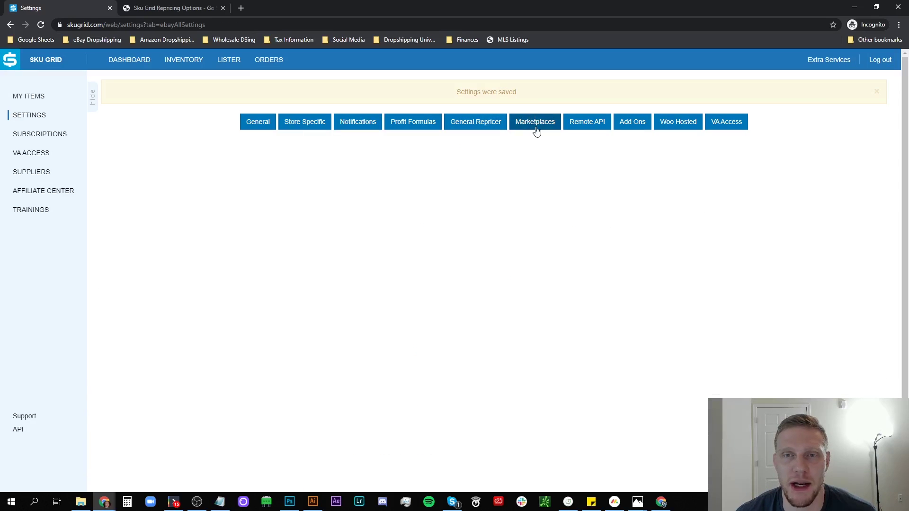
click(583, 126)
triple_click(511, 148)
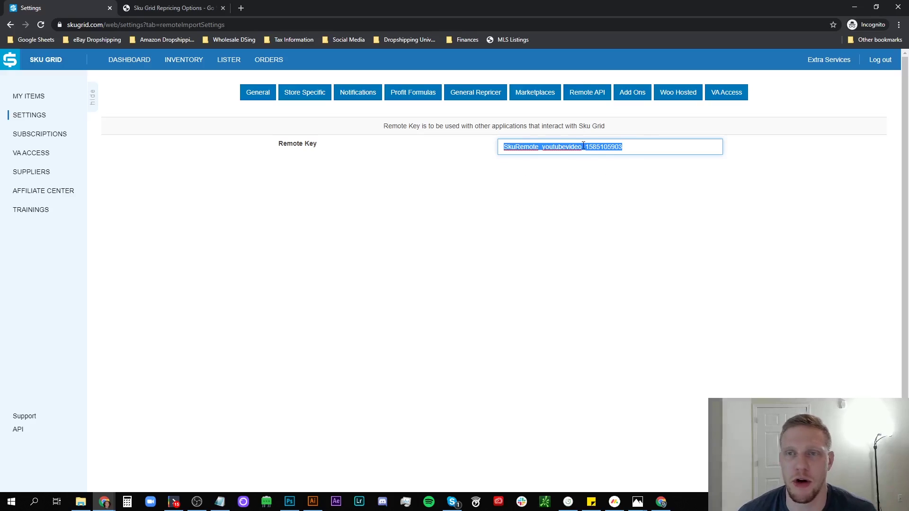
Look through the Add Ons, Woo Hosted and VA Access settings sections.
click(625, 97)
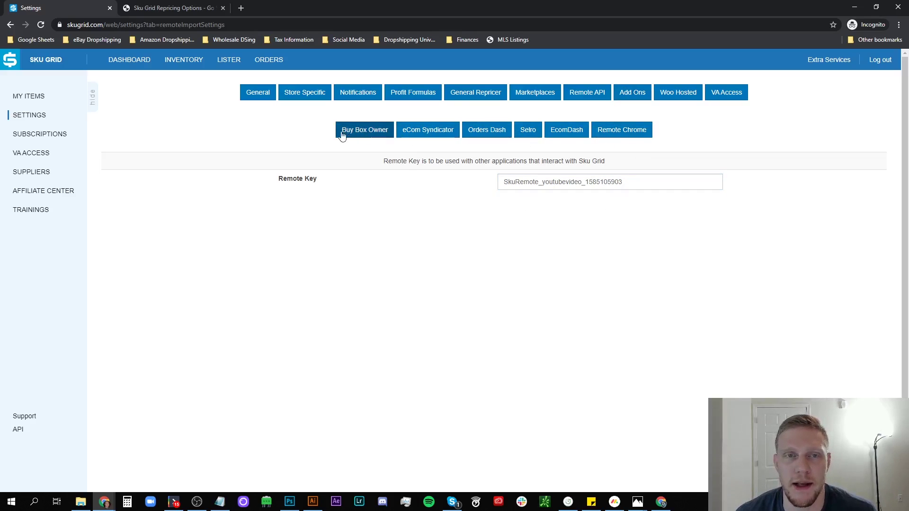
click(672, 93)
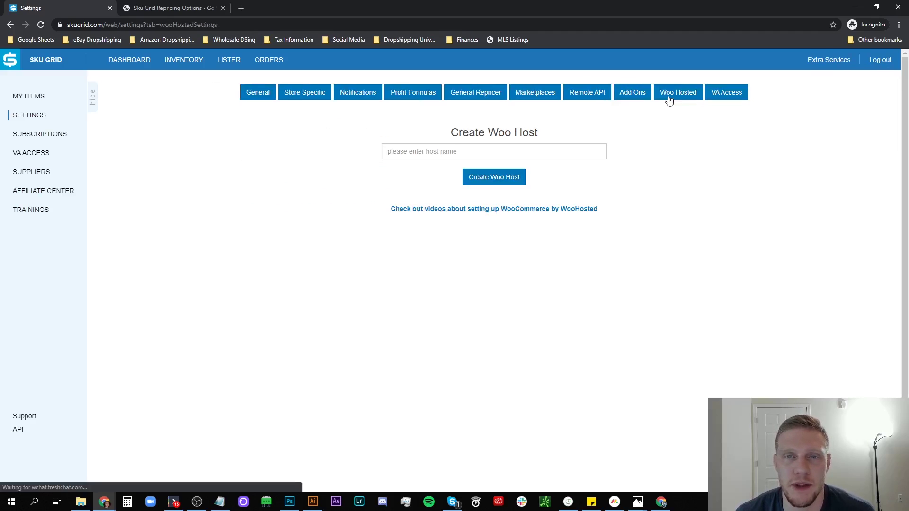
click(714, 92)
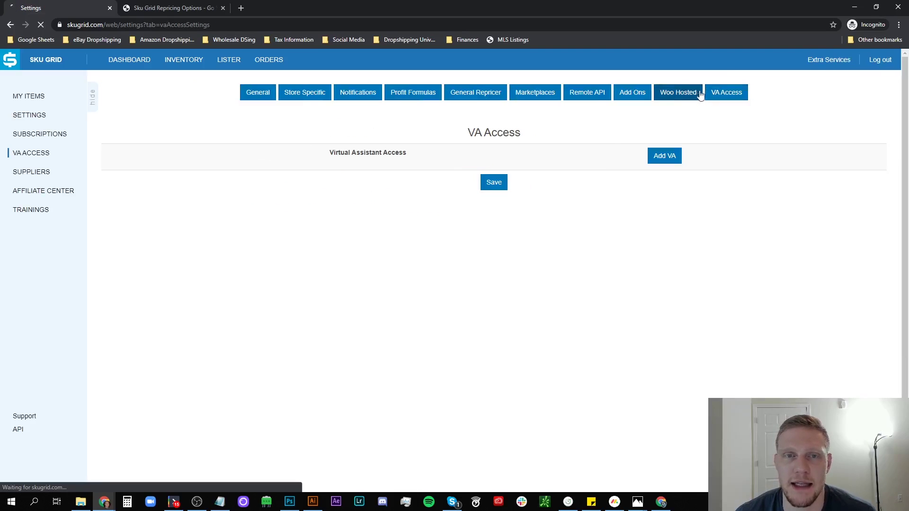
click(34, 97)
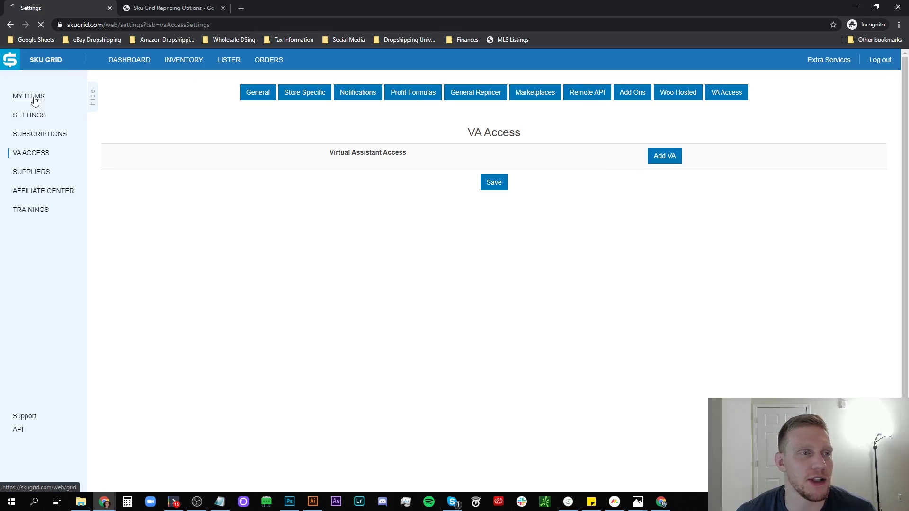
Price the Pay per action (Guru) plan at 0 items and check frequency 1, giving the $14.99 Starter Plan.
click(42, 134)
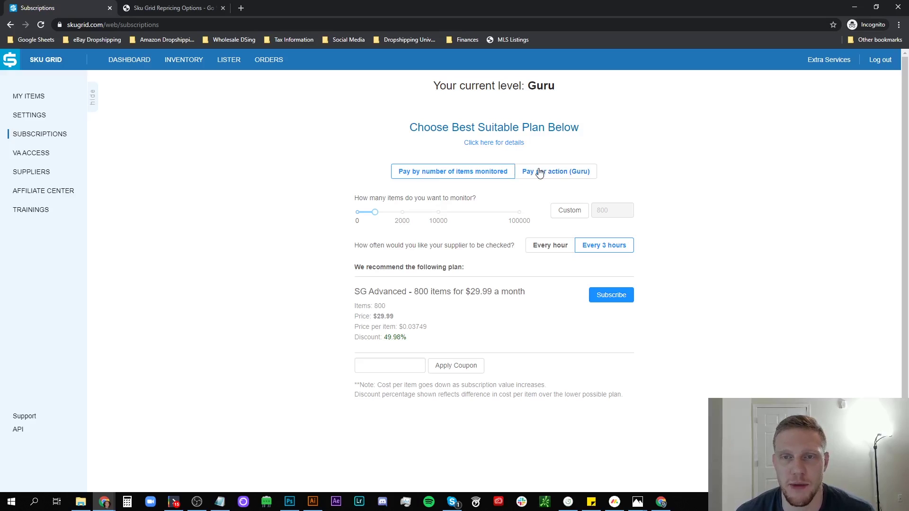
click(540, 172)
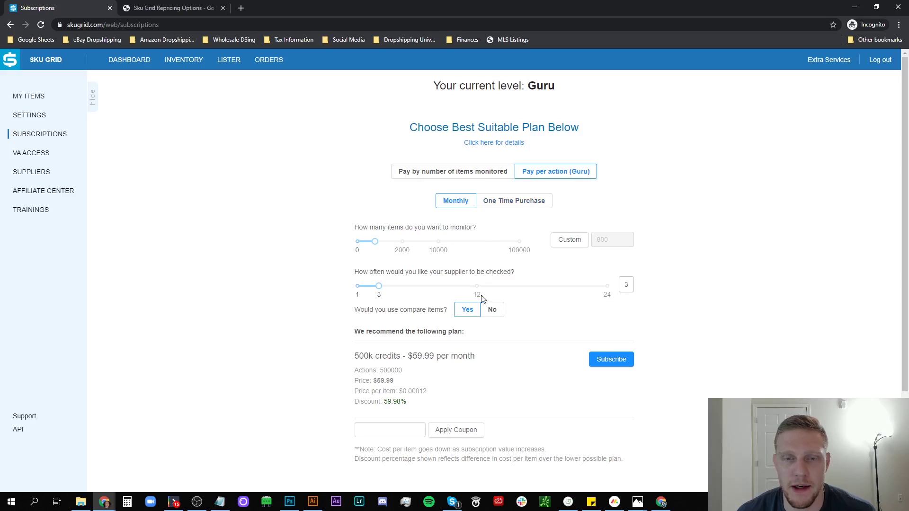
scroll(459, 245, down, 1)
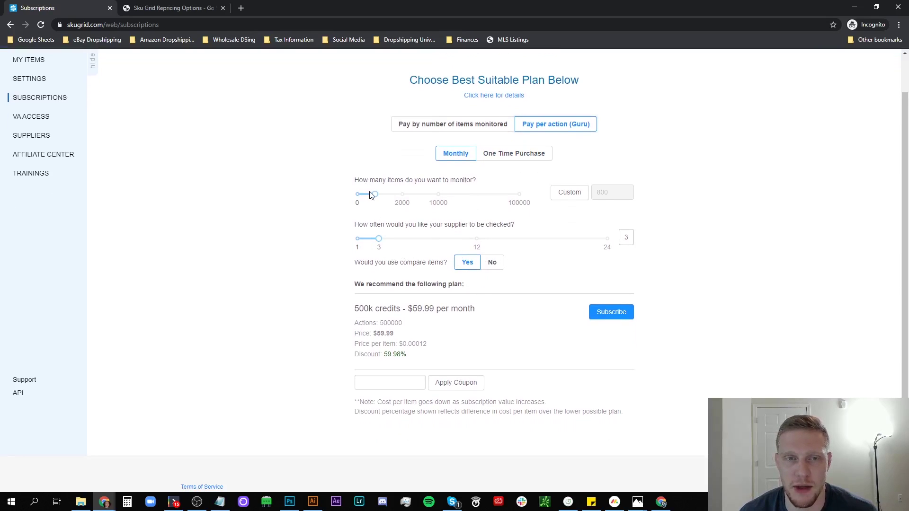
drag(371, 196, 319, 197)
drag(378, 239, 330, 242)
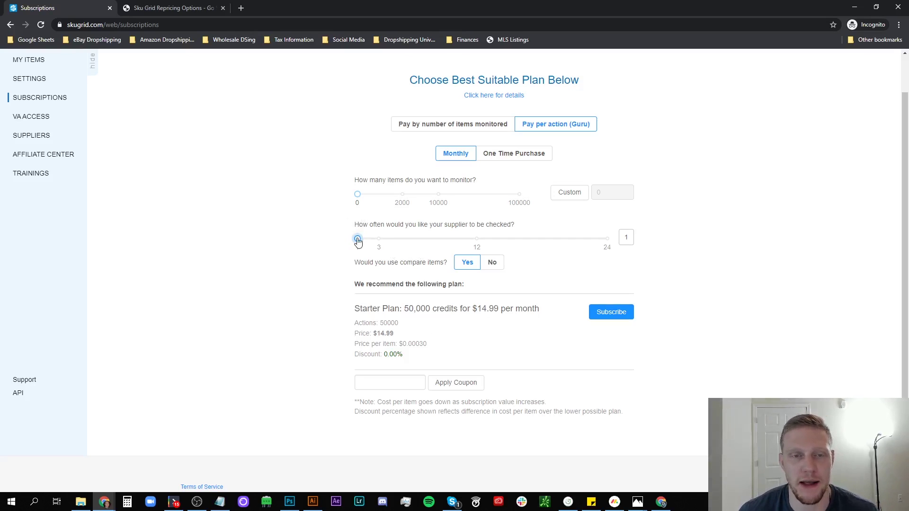
drag(357, 239, 323, 239)
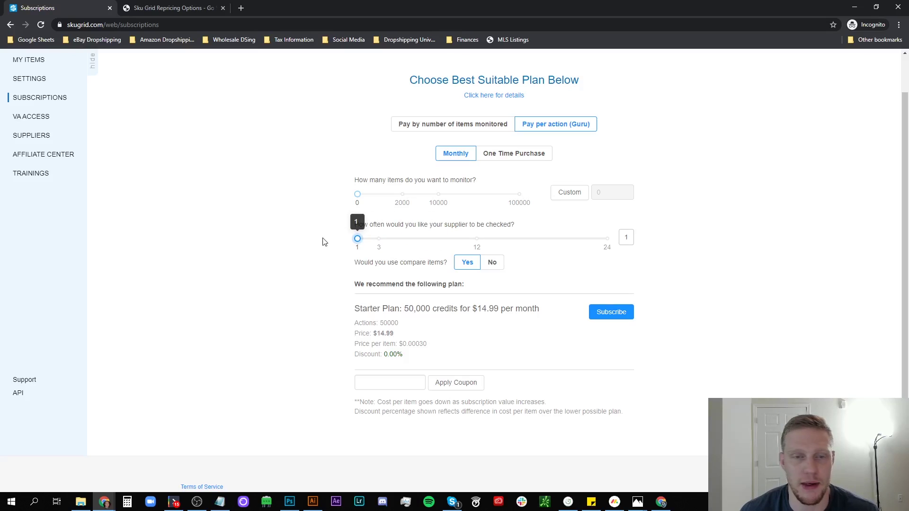
scroll(439, 216, up, 1)
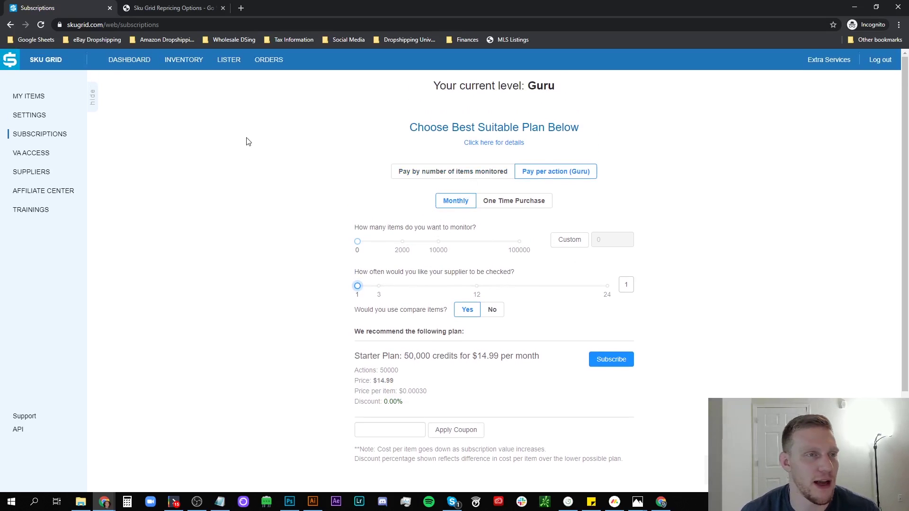
Browse the Supported Suppliers store list by country, ending back at the top.
click(27, 173)
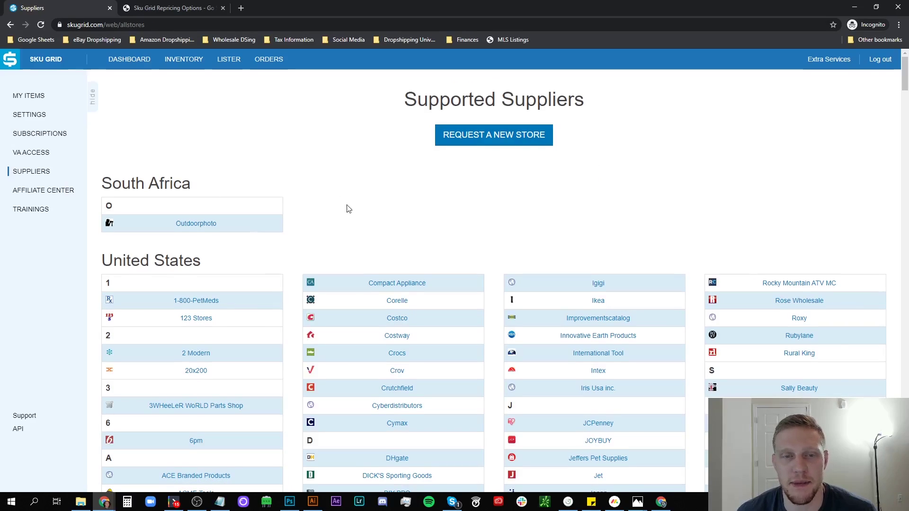
scroll(236, 162, down, 5)
scroll(438, 173, up, 2)
scroll(439, 172, down, 20)
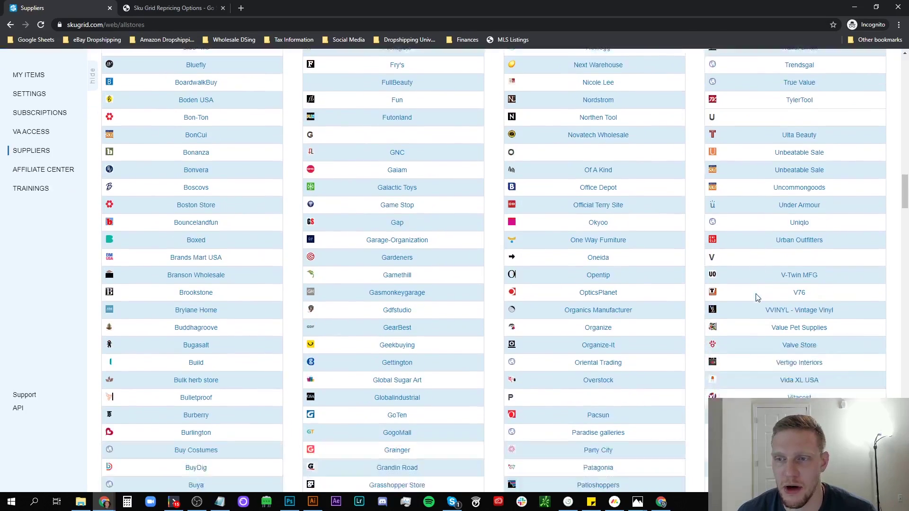
scroll(745, 298, down, 9)
scroll(661, 276, up, 2)
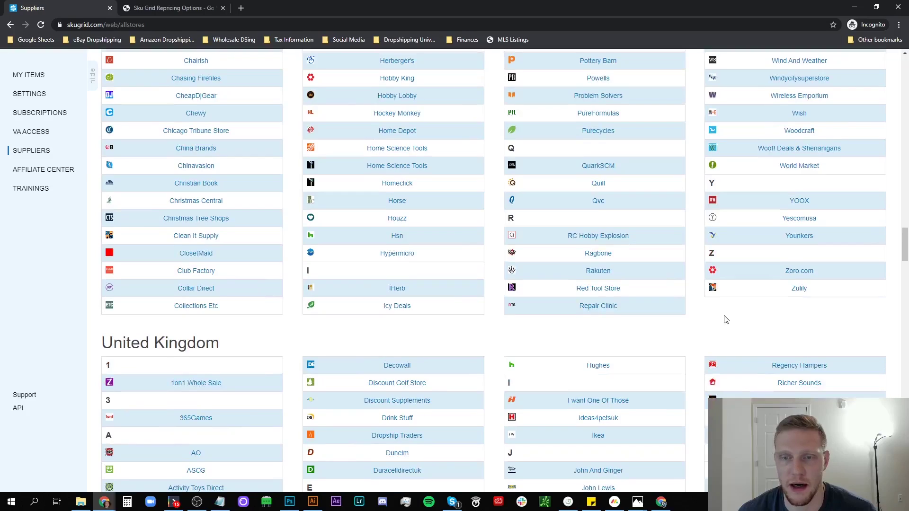
scroll(726, 320, up, 20)
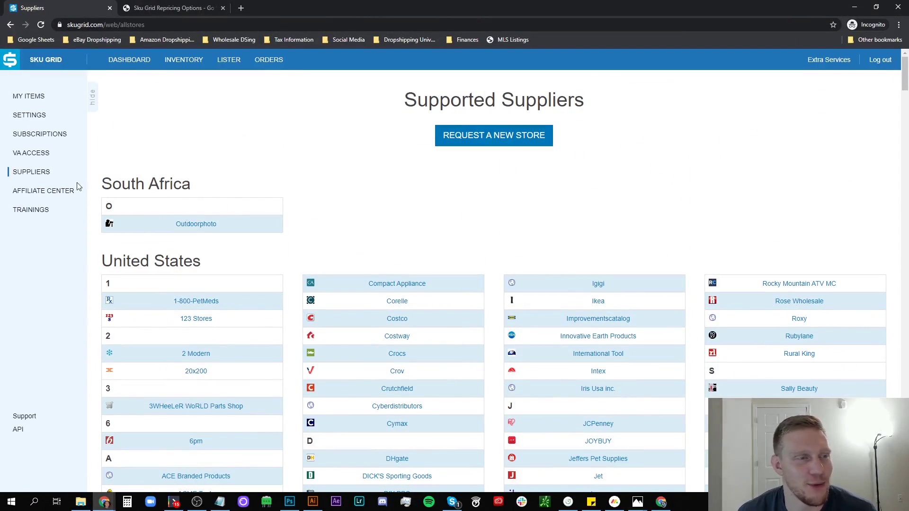
Open the Trainings guides and the eBay Sellers Quick Start Guide, then return to the Guides tab.
click(41, 209)
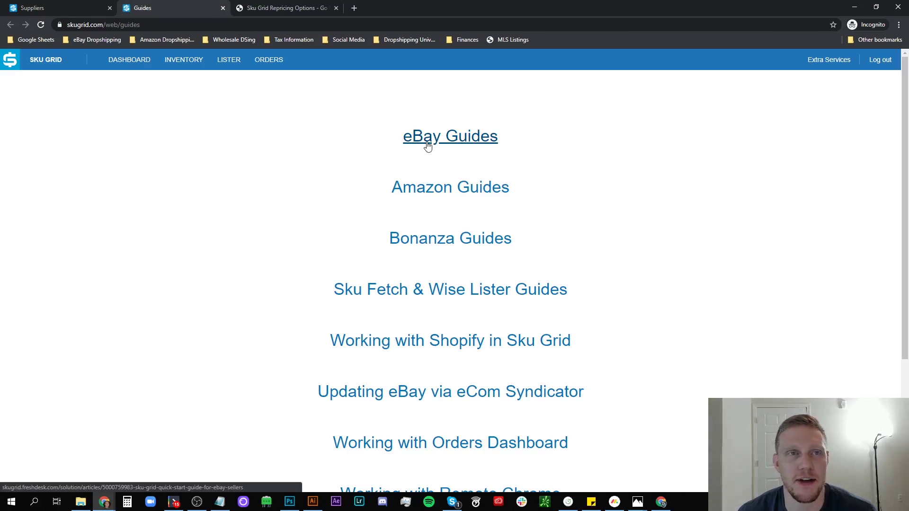
click(450, 137)
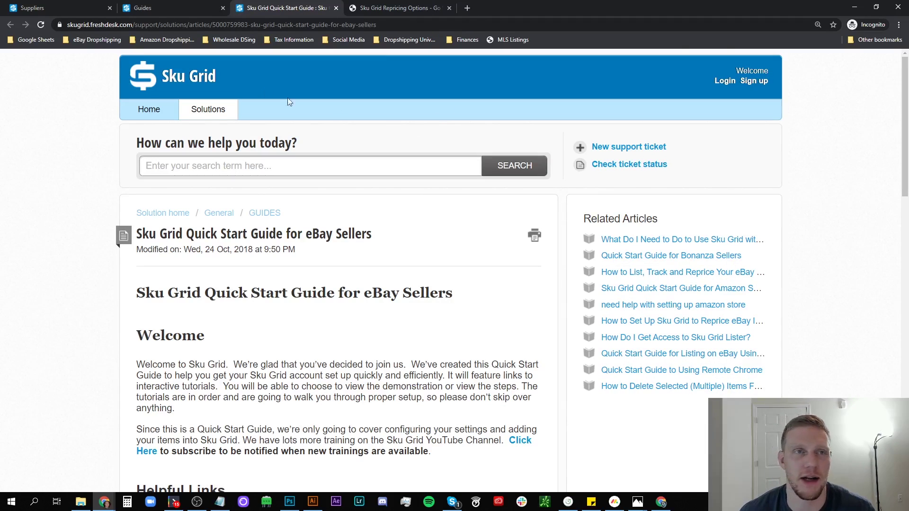
click(167, 6)
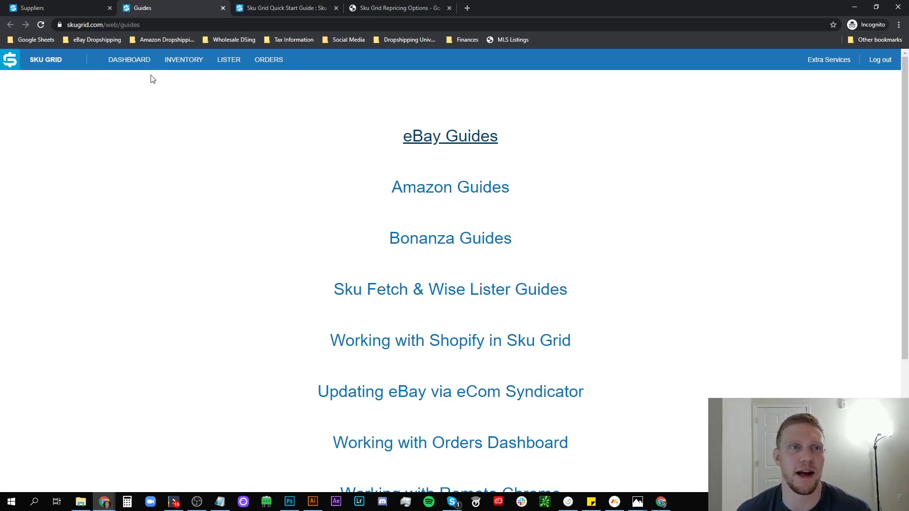
Go back to the Supported Suppliers tab, then switch to OBS.
click(76, 6)
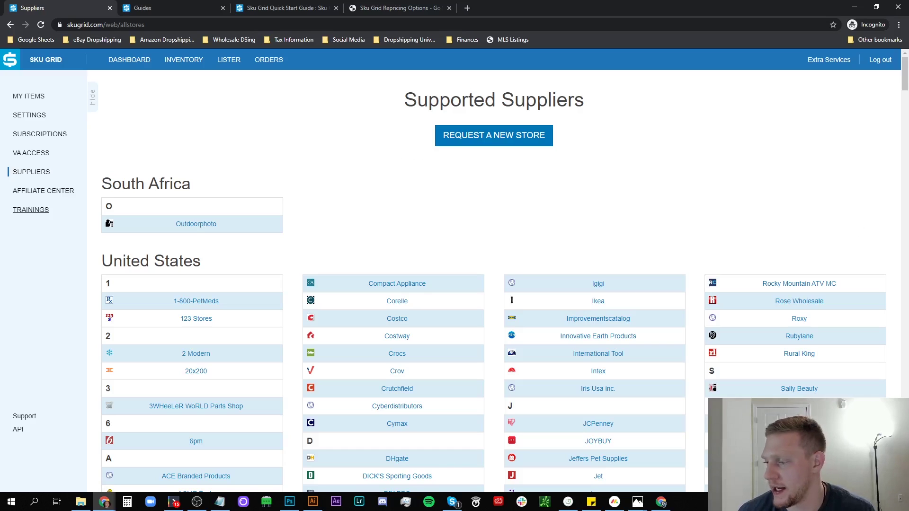
key(alt+Tab)
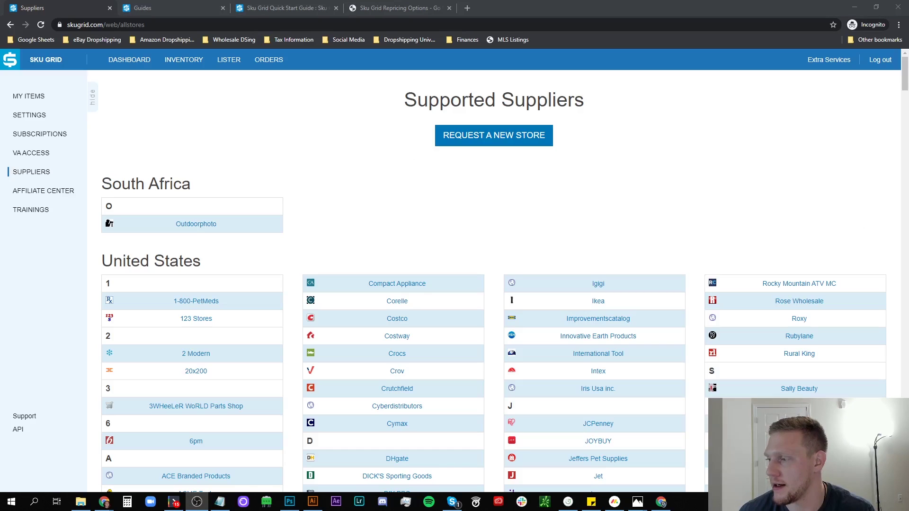